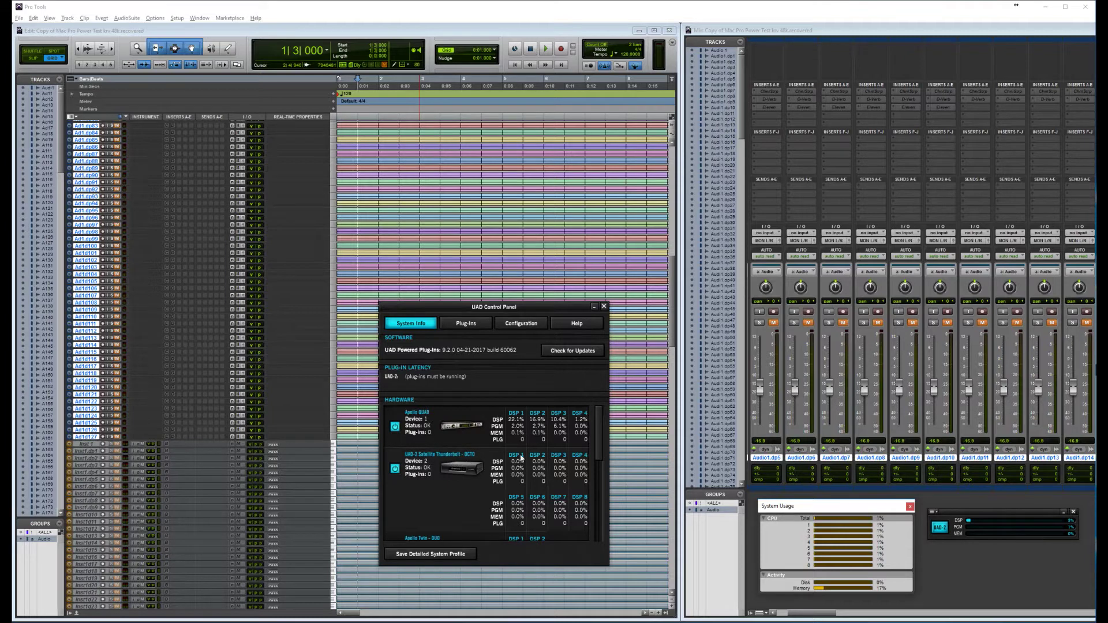
Scroll the UAD hardware DSP list and drag the UAD Control Panel lower over the session.
{"action": "scroll", "coordinate": [589, 441], "scroll_direction": "down", "scroll_amount": 3}
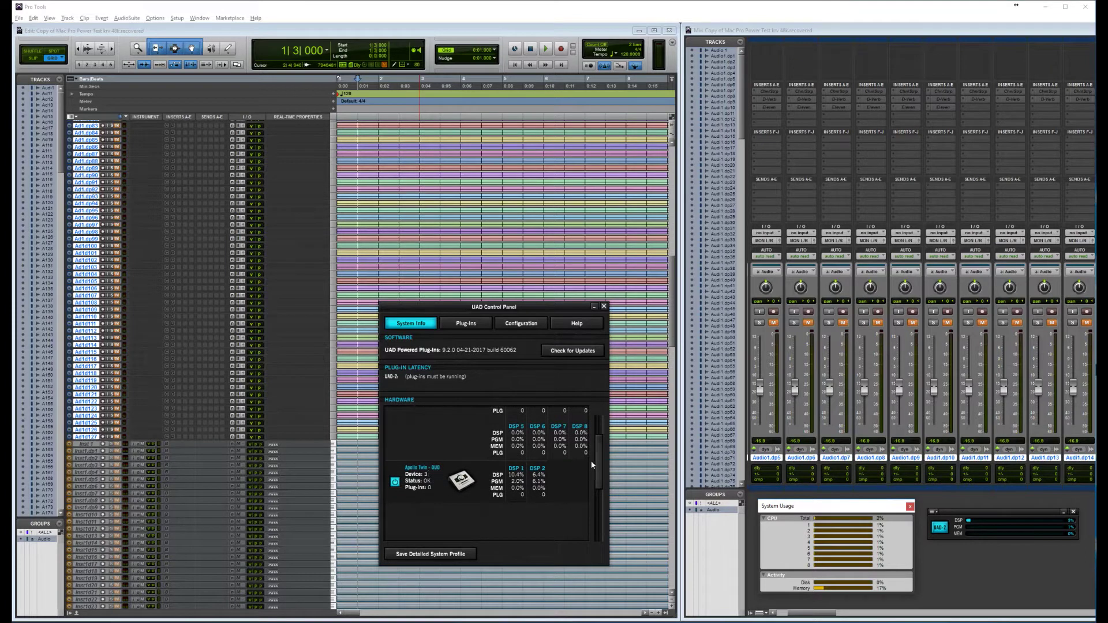
{"action": "left_click_drag", "start_coordinate": [598, 449], "coordinate": [597, 423]}
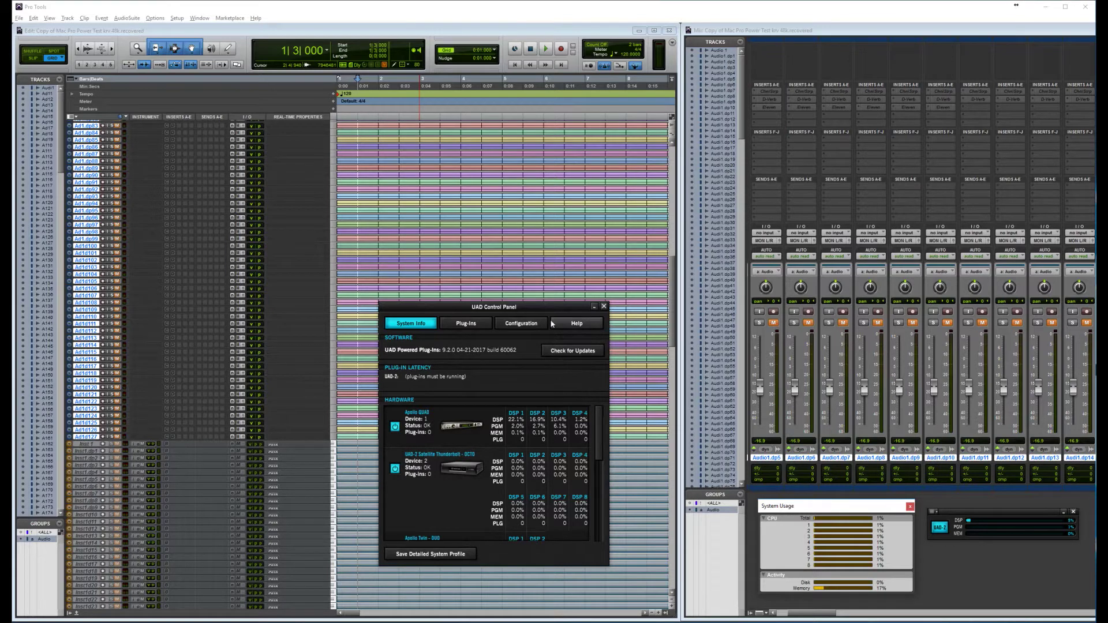
{"action": "left_click_drag", "start_coordinate": [550, 306], "coordinate": [538, 342]}
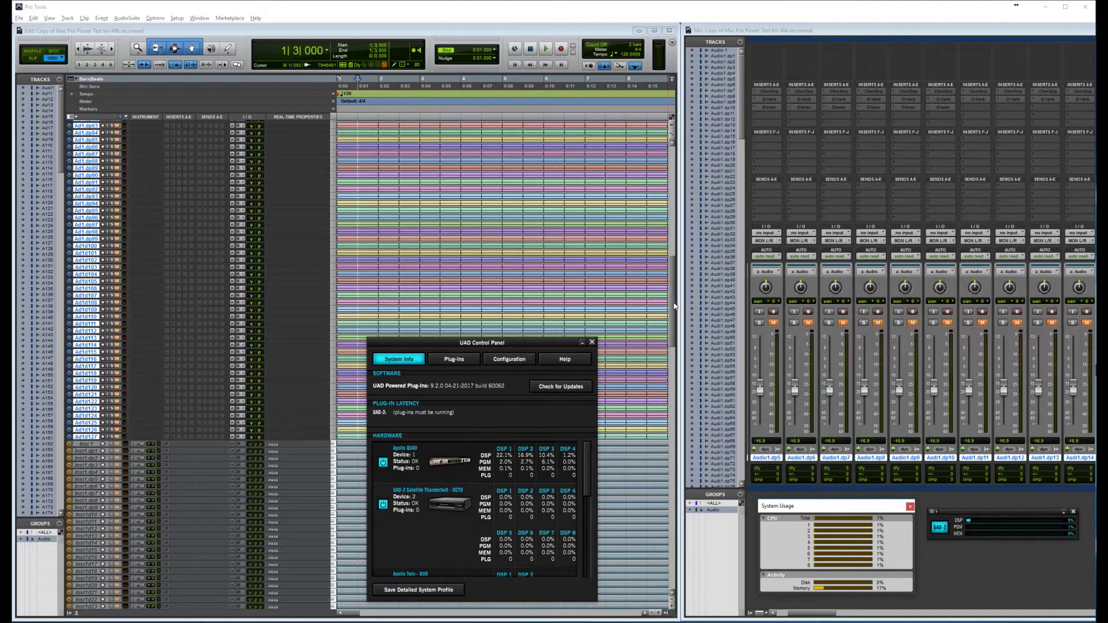
{"action": "left_click_drag", "start_coordinate": [672, 304], "coordinate": [670, 292]}
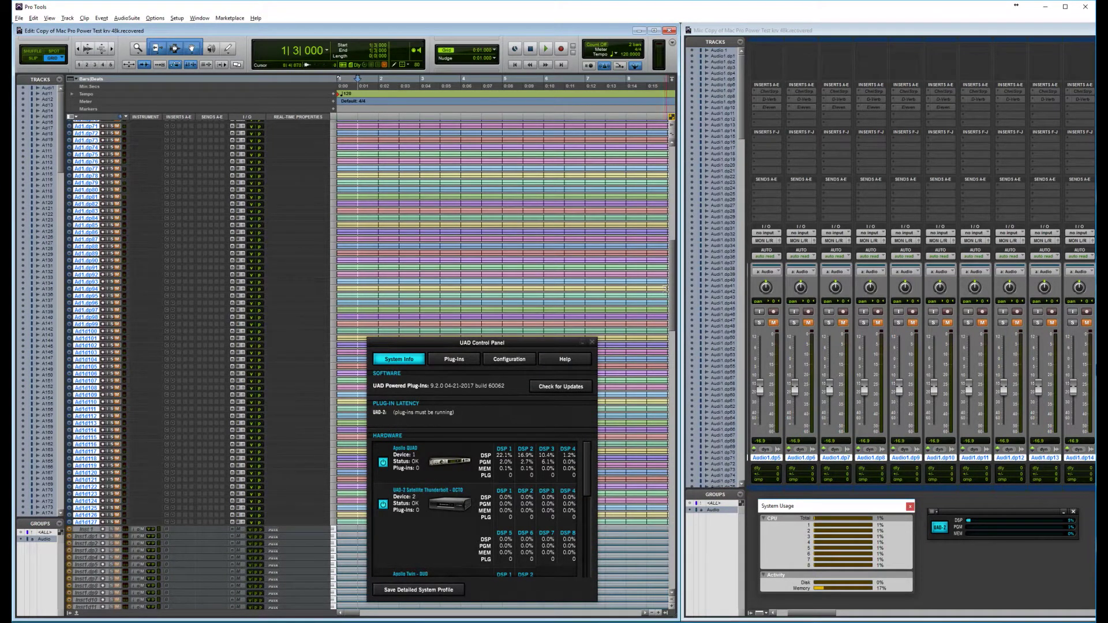
{"action": "left_click", "coordinate": [923, 565]}
{"action": "key", "text": "space"}
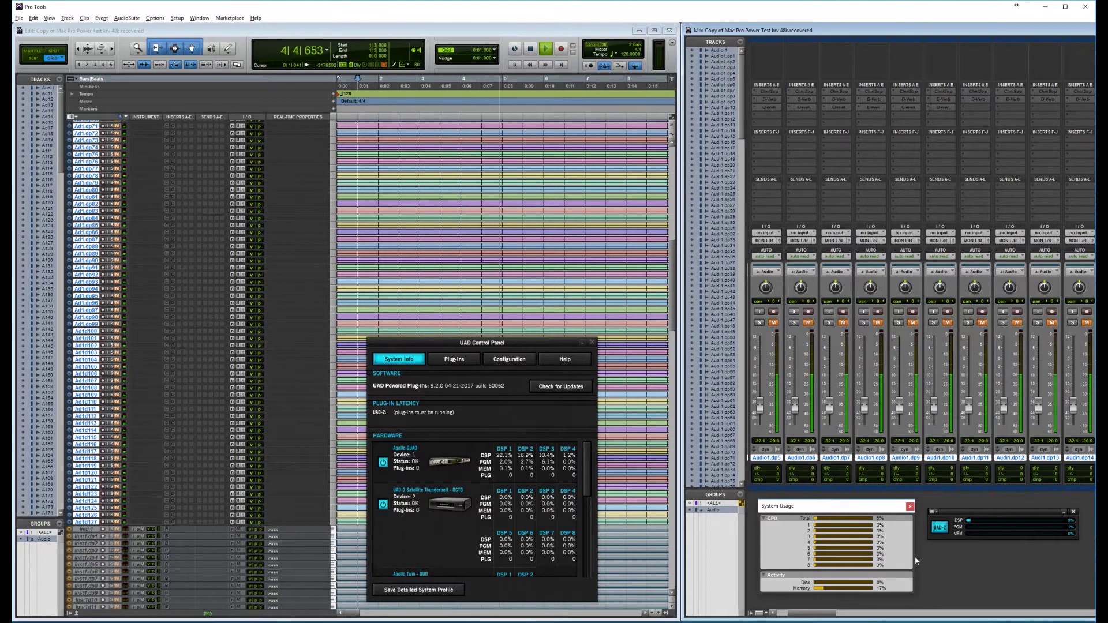
{"action": "key", "text": "space"}
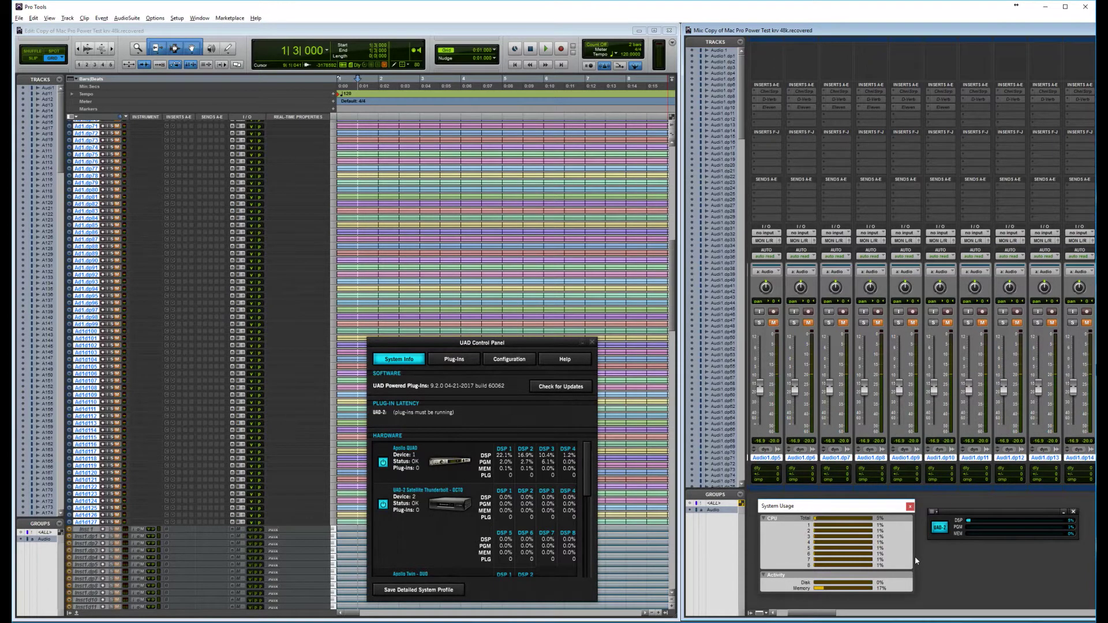
Add a UAD Pultec-Pro Legacy (mono) EQ insert to every mixer track.
{"action": "left_click", "coordinate": [758, 139]}
{"action": "mouse_move", "coordinate": [763, 152]}
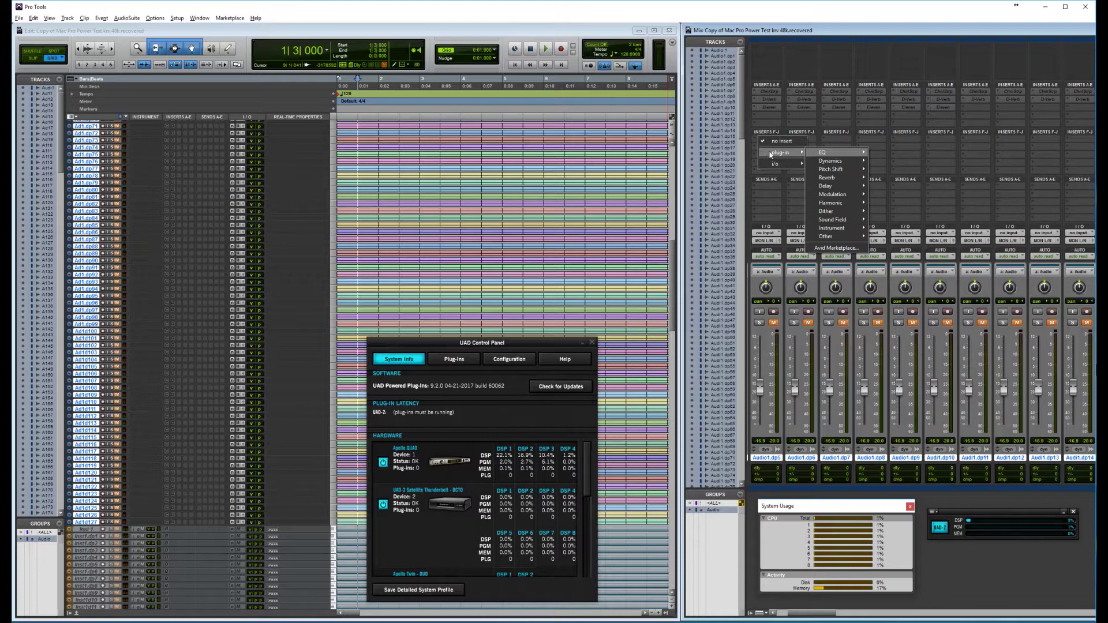
{"action": "mouse_move", "coordinate": [823, 156]}
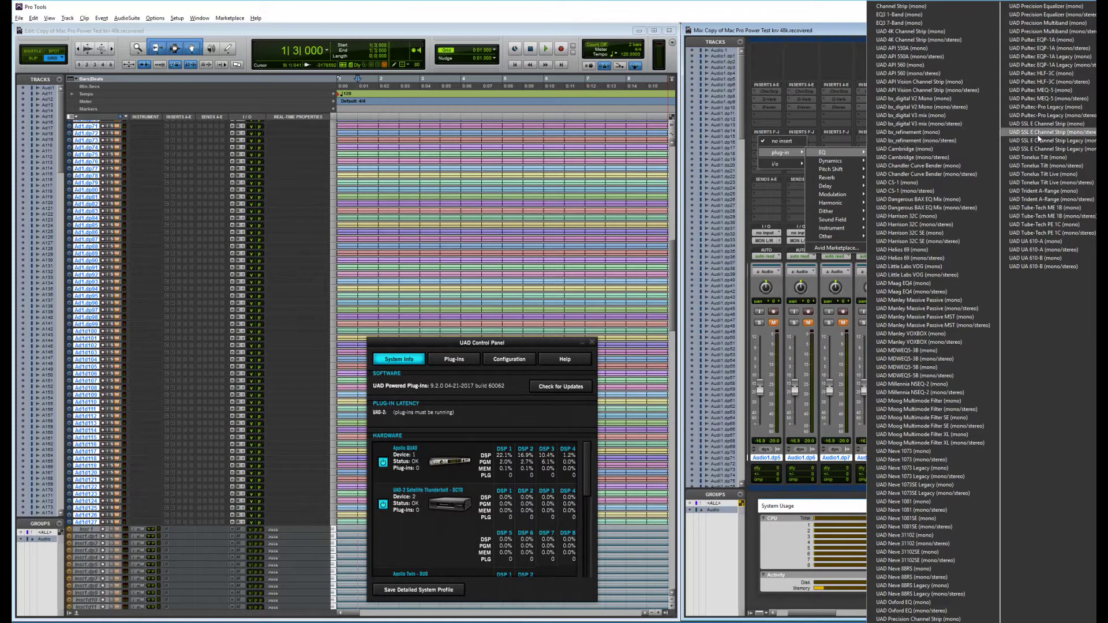
{"action": "left_click", "coordinate": [1028, 108]}
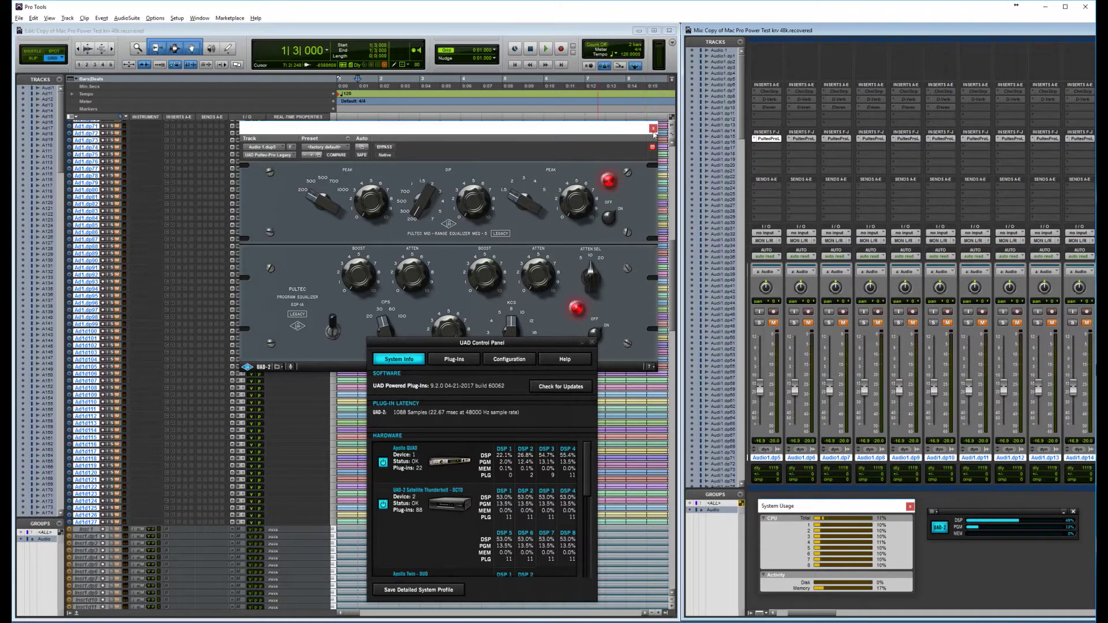
Close the Pultec window, then play the session briefly and stop back at 1|3|000.
{"action": "left_click", "coordinate": [653, 129]}
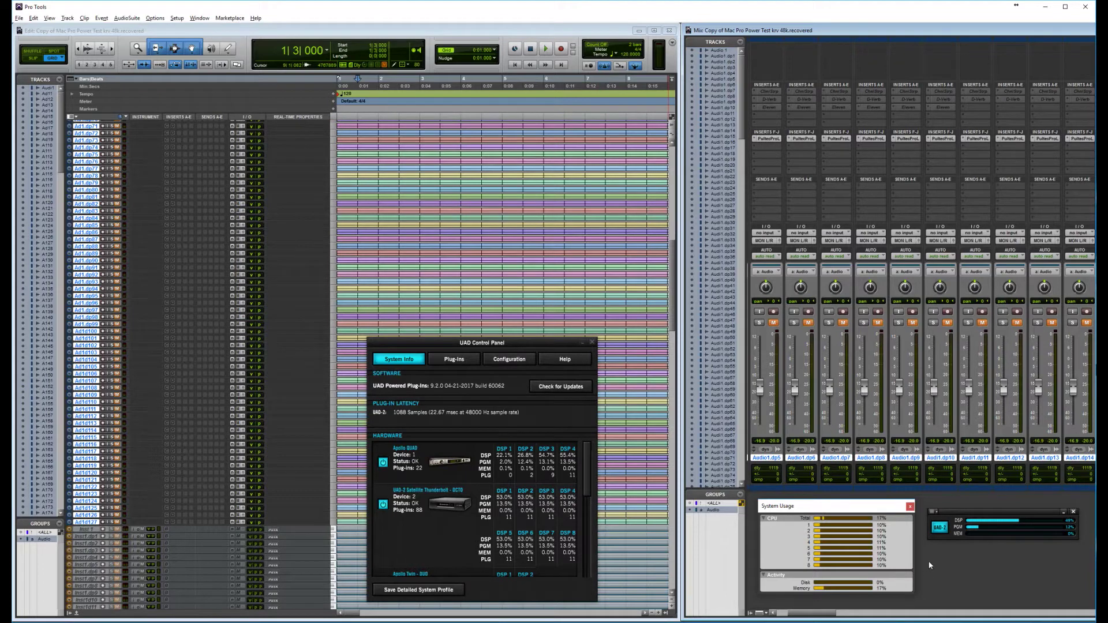
{"action": "key", "text": "space"}
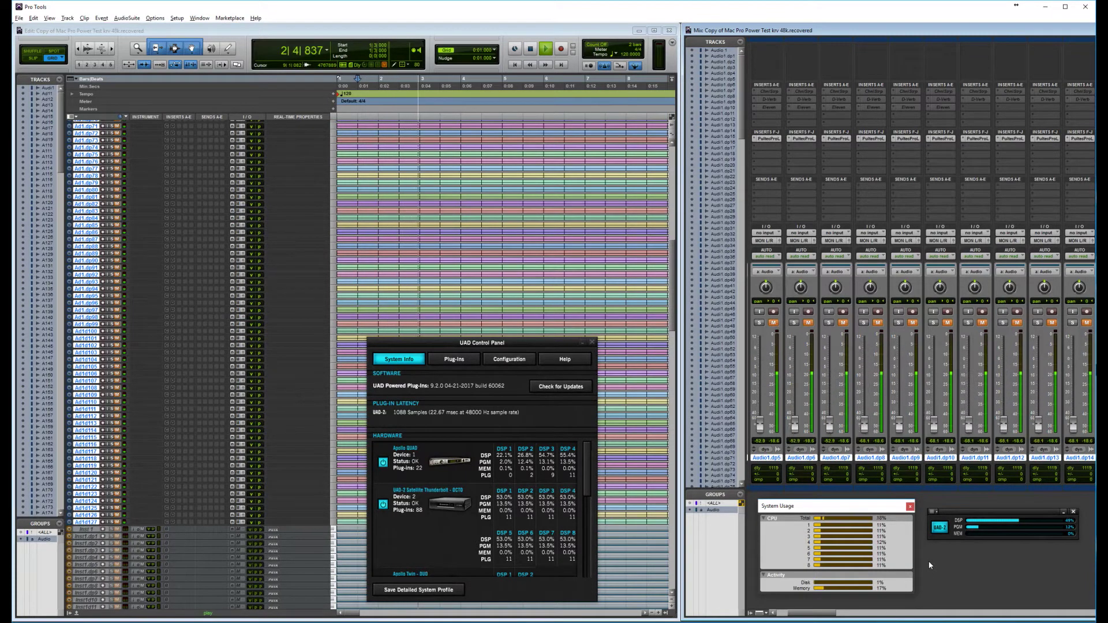
{"action": "key", "text": "space"}
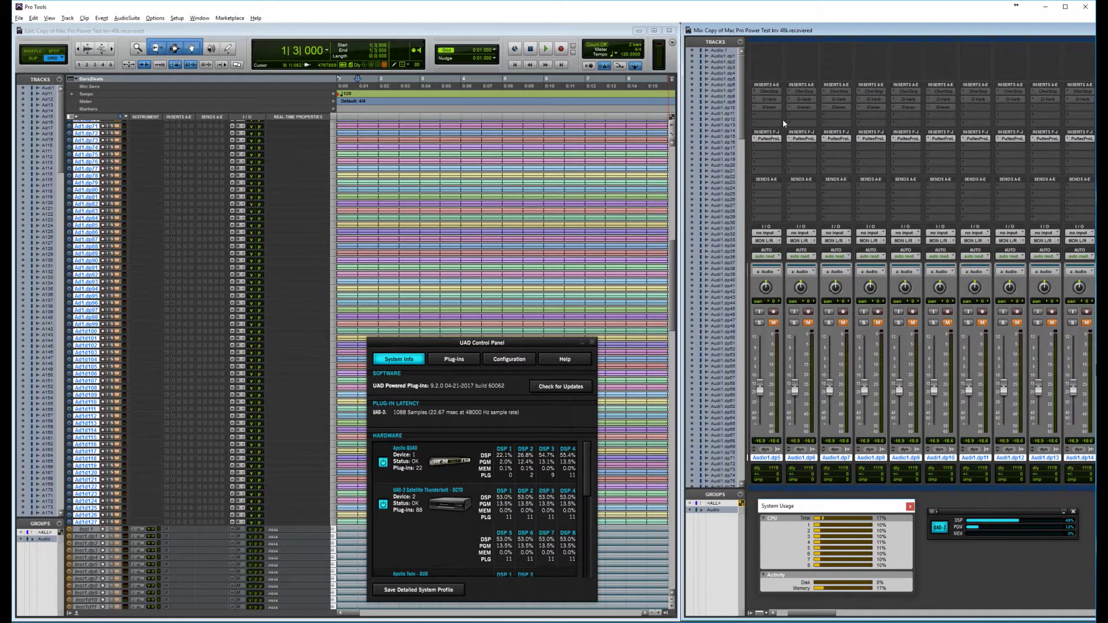
Insert the UAD UA 1176SE Legacy compressor on all tracks after the Pultec EQ.
{"action": "left_click", "coordinate": [763, 146]}
{"action": "mouse_move", "coordinate": [779, 162]}
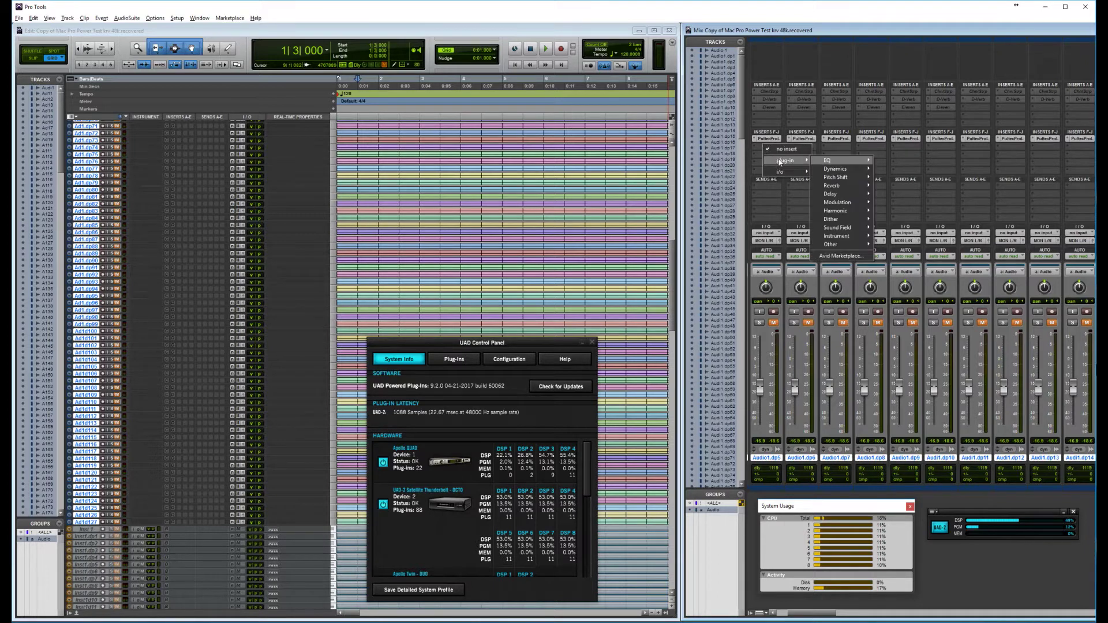
{"action": "mouse_move", "coordinate": [823, 162]}
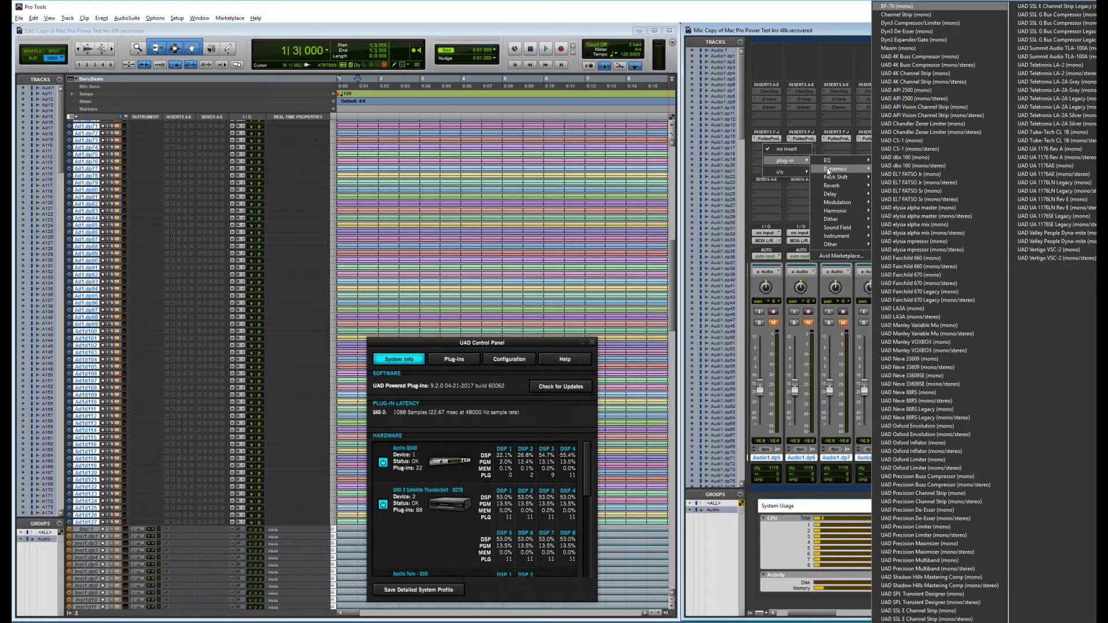
{"action": "left_click", "coordinate": [1042, 219], "text": "alt"}
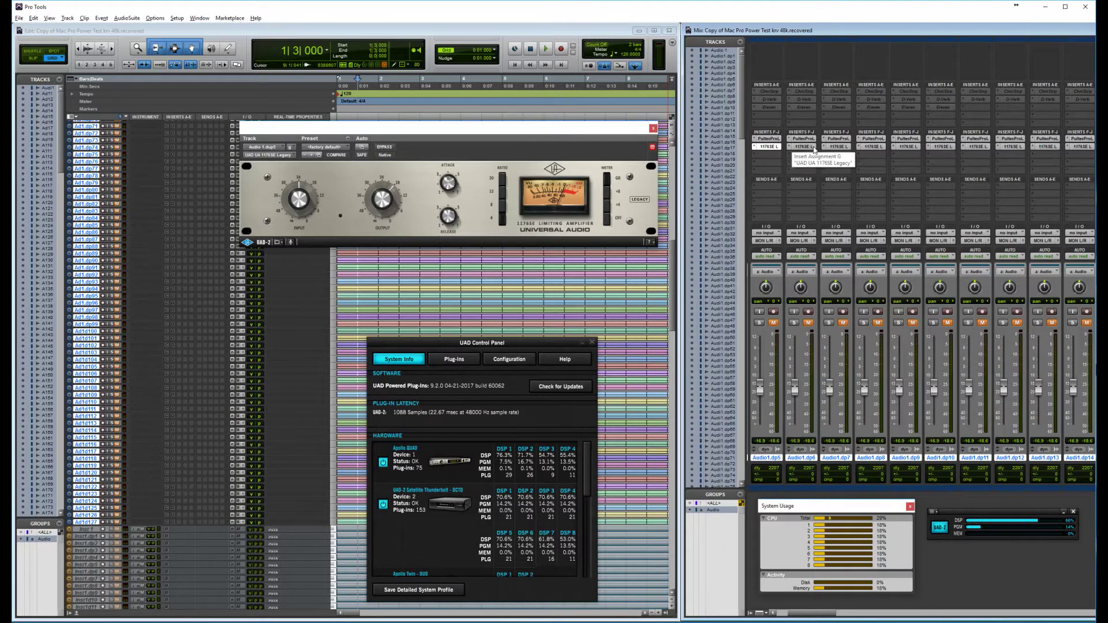
{"action": "key", "text": "space"}
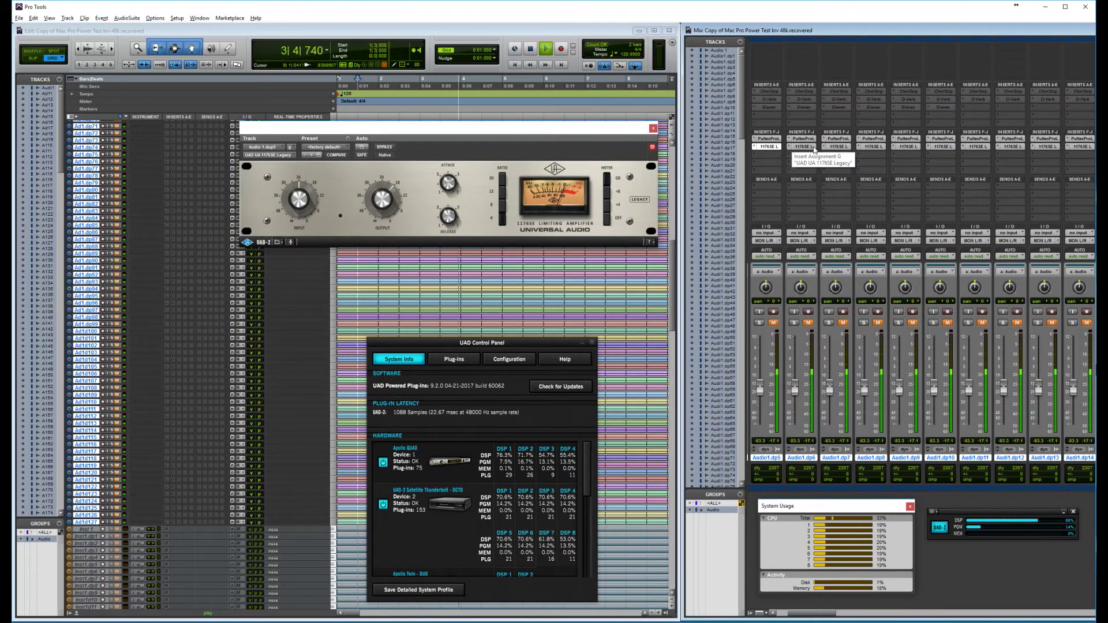
{"action": "key", "text": "space"}
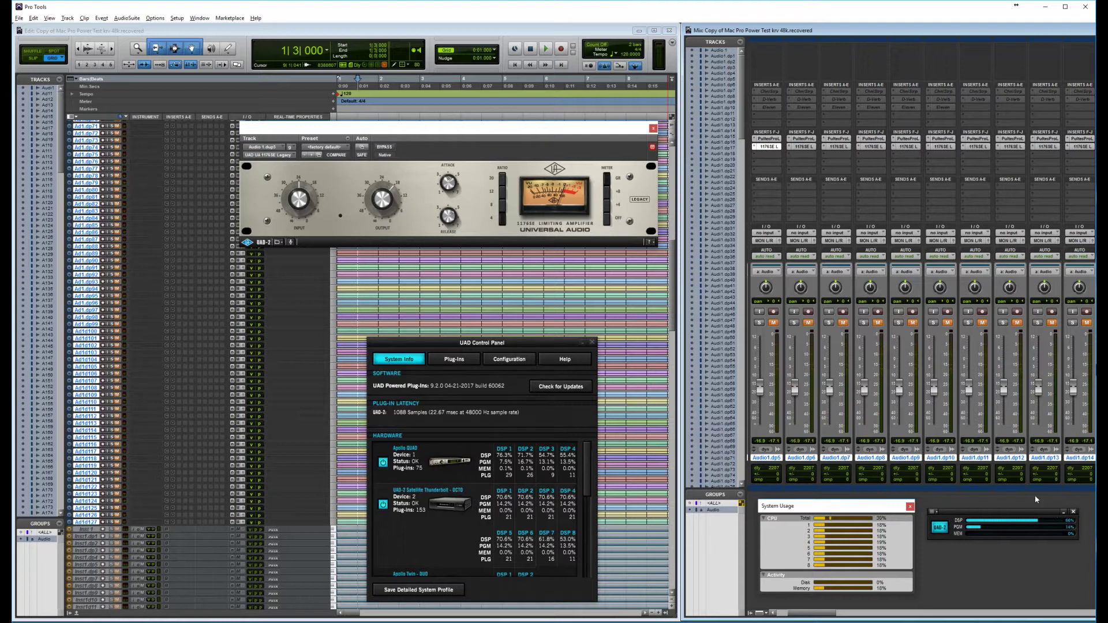
Add the UAD EMT 140 (mono) reverb insert to all tracks in the next free slot.
{"action": "left_click", "coordinate": [760, 156]}
{"action": "mouse_move", "coordinate": [781, 168]}
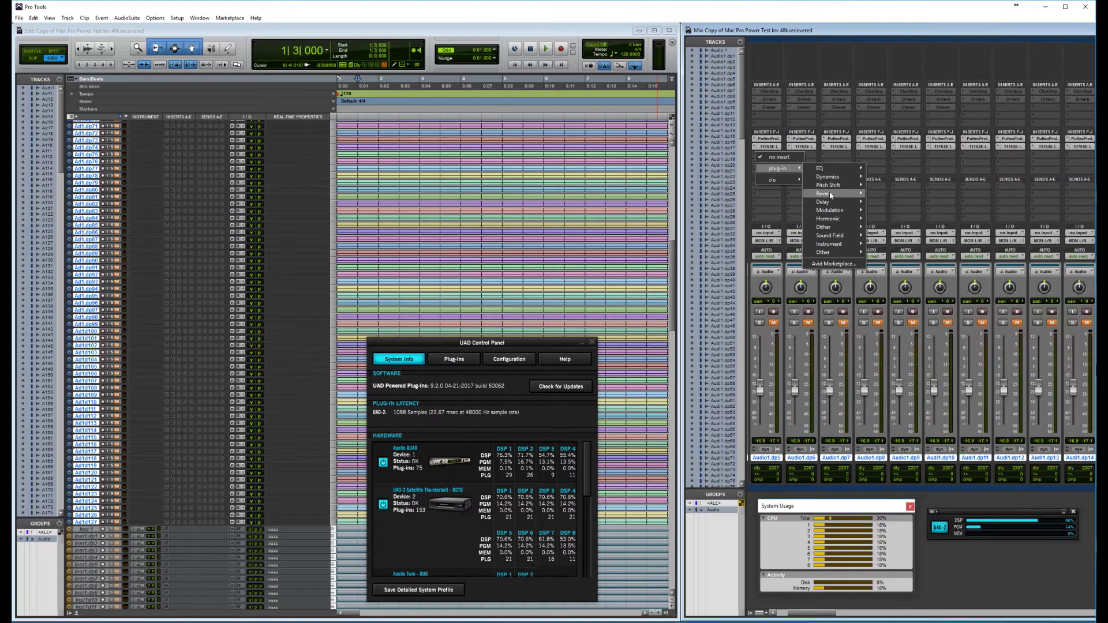
{"action": "mouse_move", "coordinate": [831, 194]}
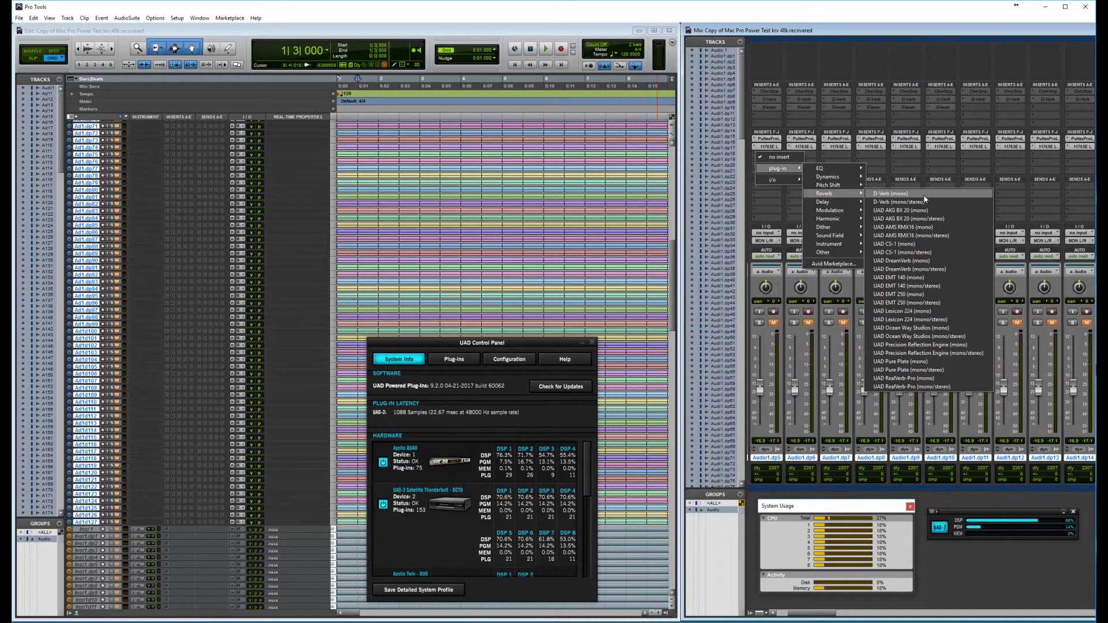
{"action": "left_click", "coordinate": [922, 280]}
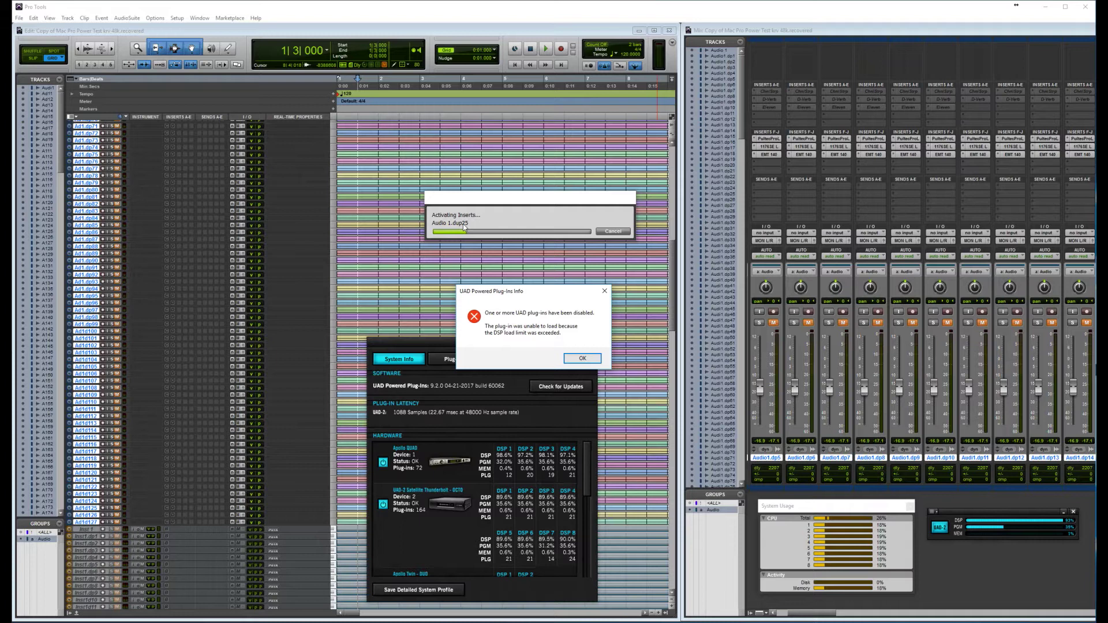
Dismiss the DSP-load warning, then play about 20 bars with all inserts and stop.
{"action": "key", "text": "Return"}
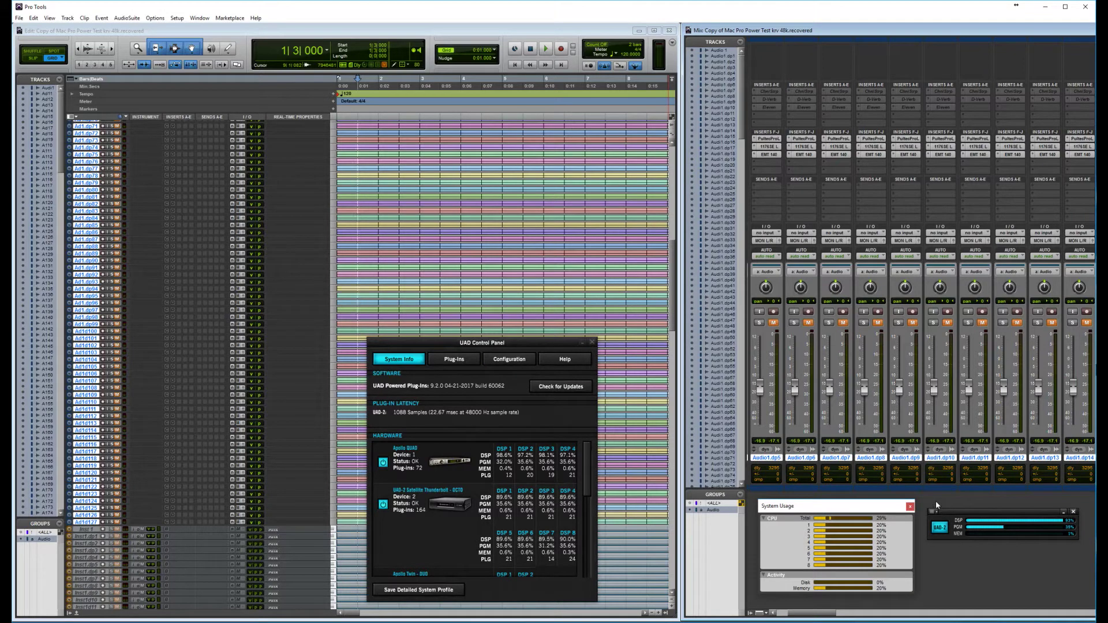
{"action": "key", "text": "space"}
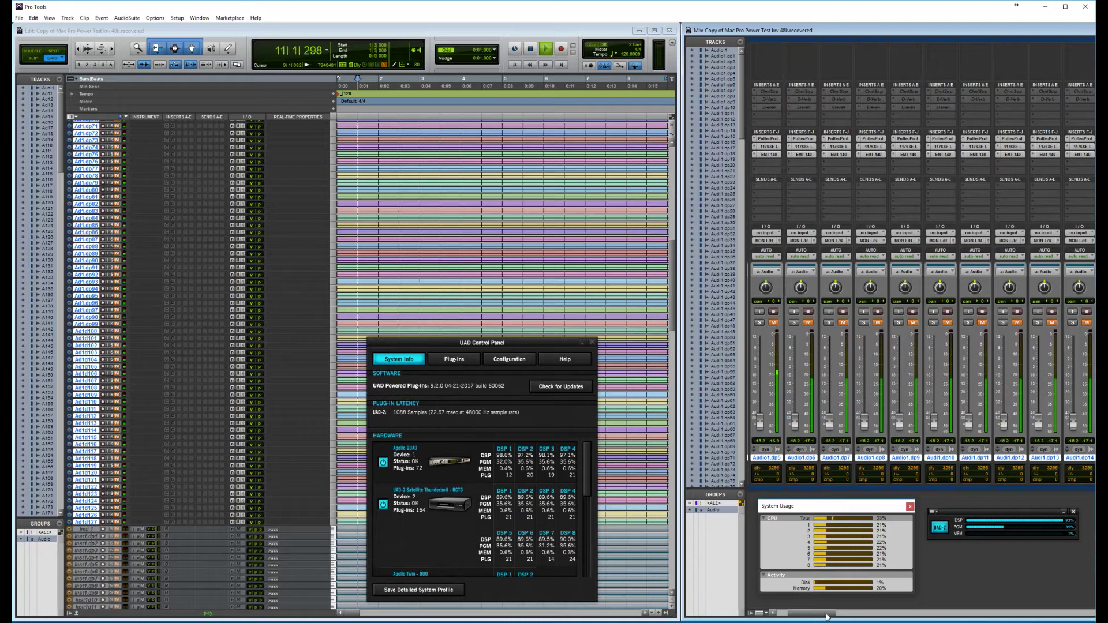
{"action": "scroll", "coordinate": [865, 467], "scroll_direction": "left", "scroll_amount": 5}
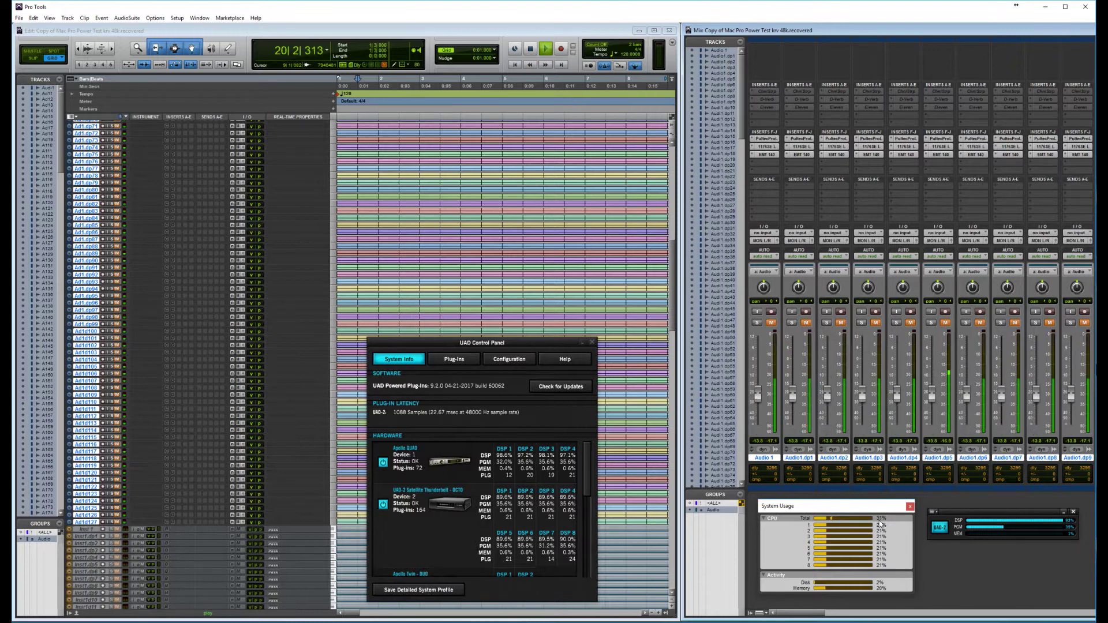
{"action": "key", "text": "space"}
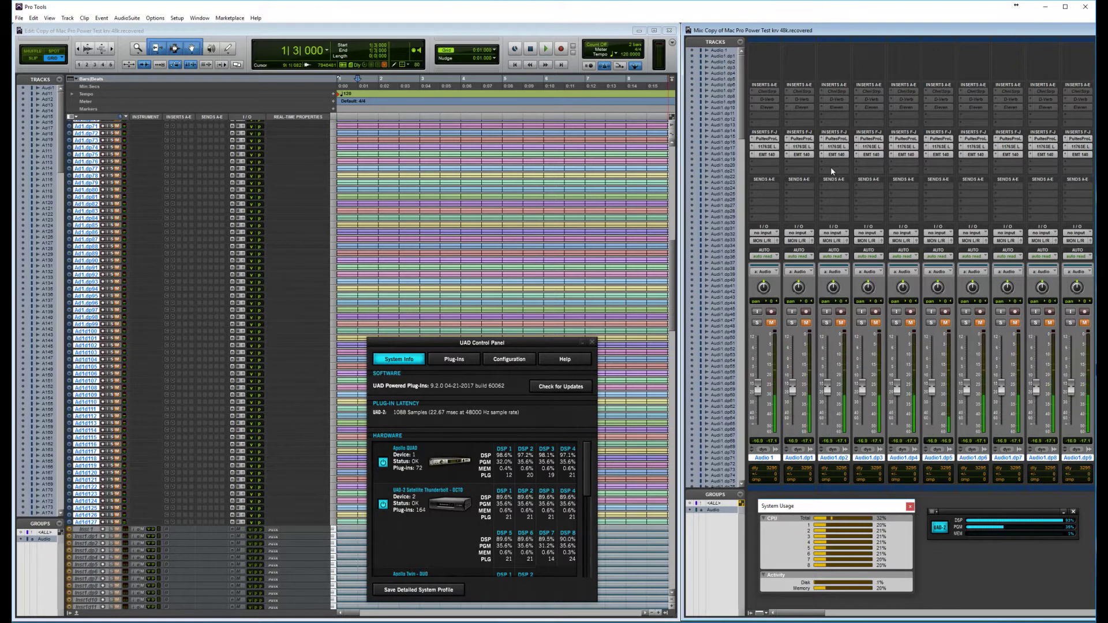
Make the Chnl Strp, D-Verb and Eleven inserts active on all tracks.
{"action": "right_click", "coordinate": [766, 93]}
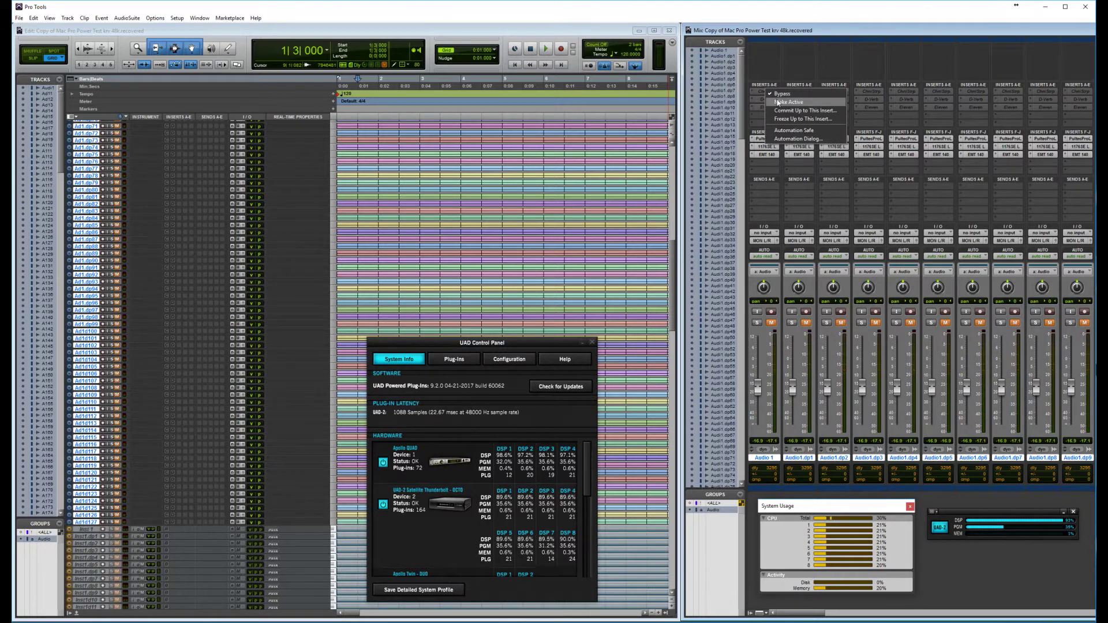
{"action": "left_click", "coordinate": [777, 99]}
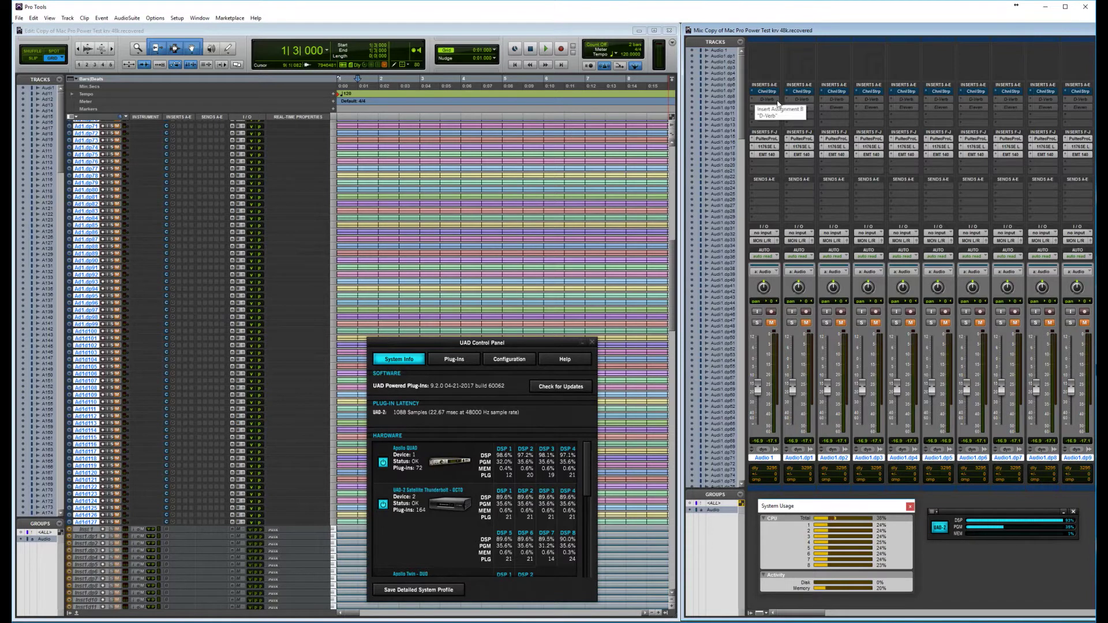
{"action": "right_click", "coordinate": [775, 100]}
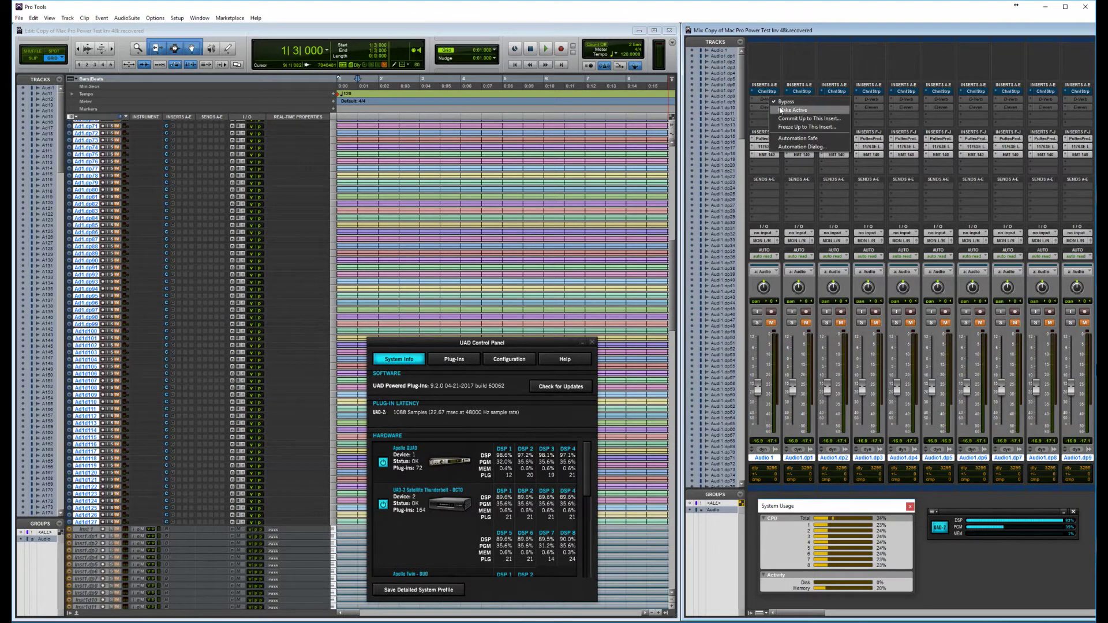
{"action": "left_click", "coordinate": [781, 109]}
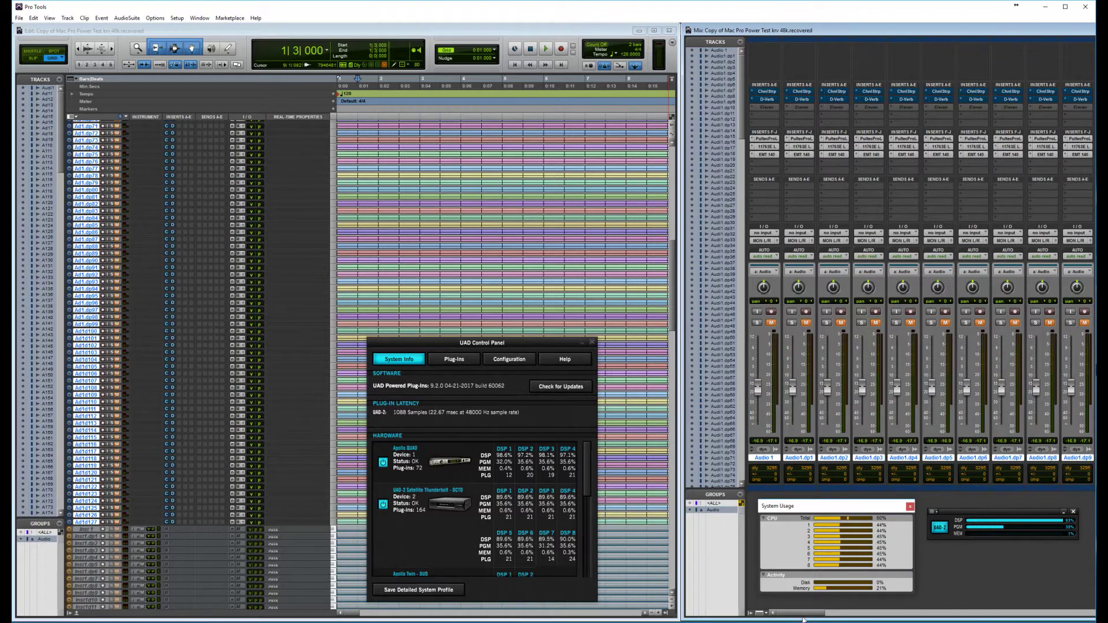
{"action": "left_click_drag", "start_coordinate": [806, 617], "coordinate": [823, 616]}
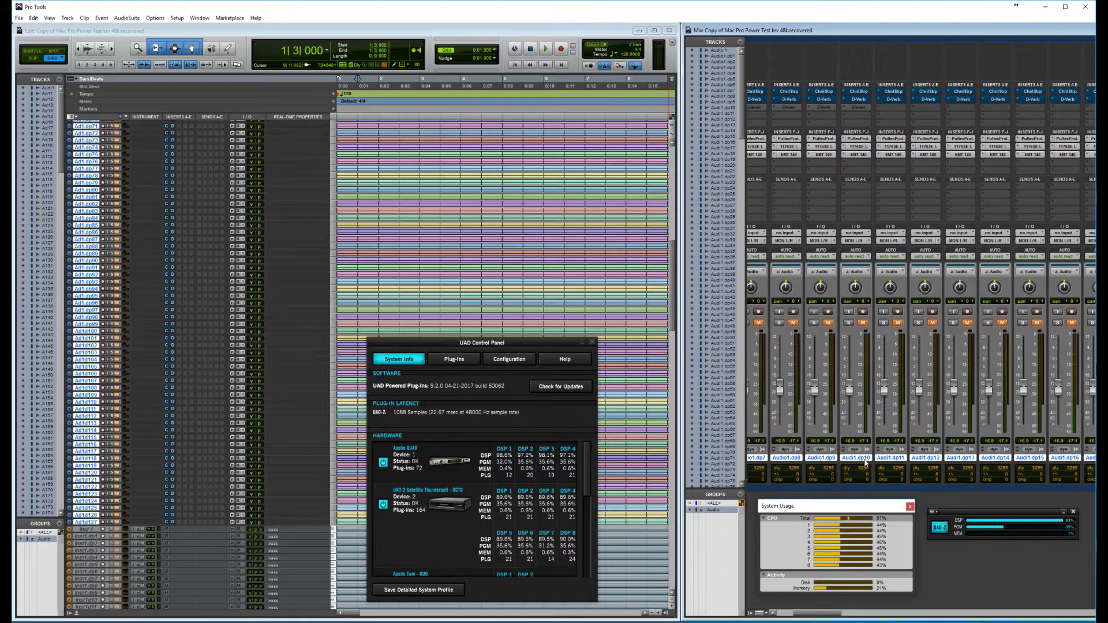
{"action": "left_click_drag", "start_coordinate": [822, 617], "coordinate": [779, 616]}
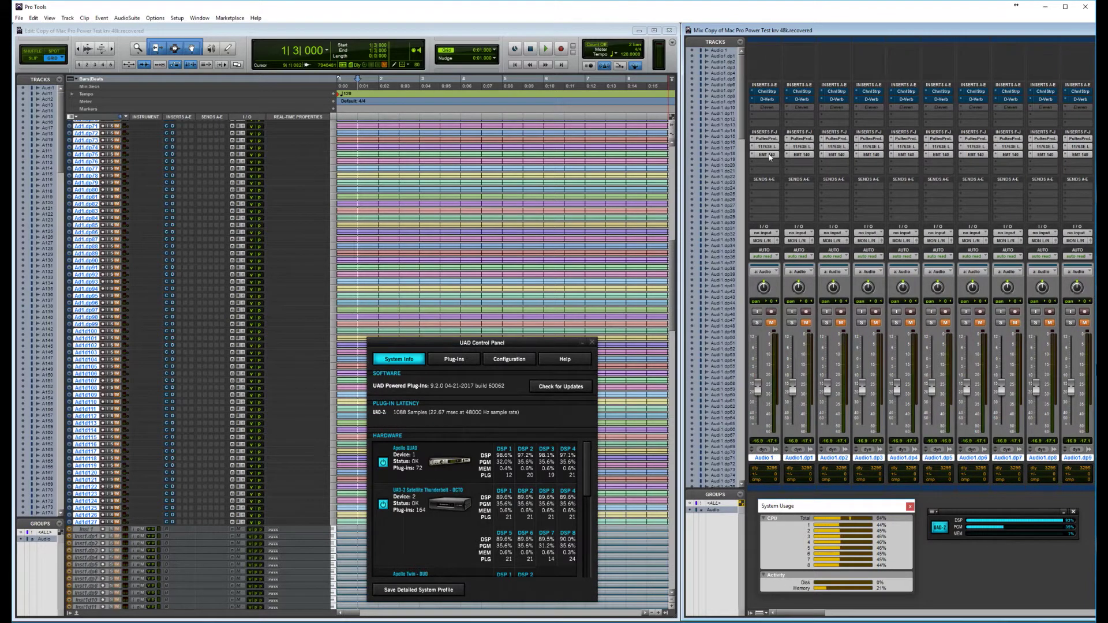
{"action": "right_click", "coordinate": [763, 106]}
{"action": "left_click", "coordinate": [771, 118], "text": "alt"}
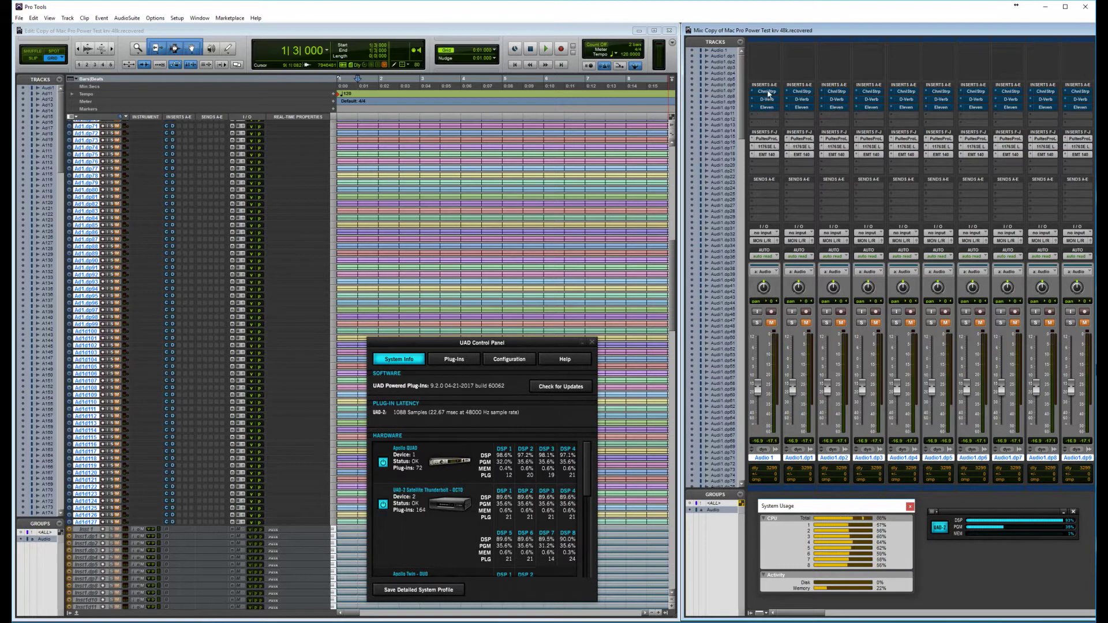
Make the Chnl Strp, D-Verb and Eleven inserts inactive on all tracks.
{"action": "right_click", "coordinate": [769, 93]}
{"action": "left_click", "coordinate": [769, 104], "text": "alt"}
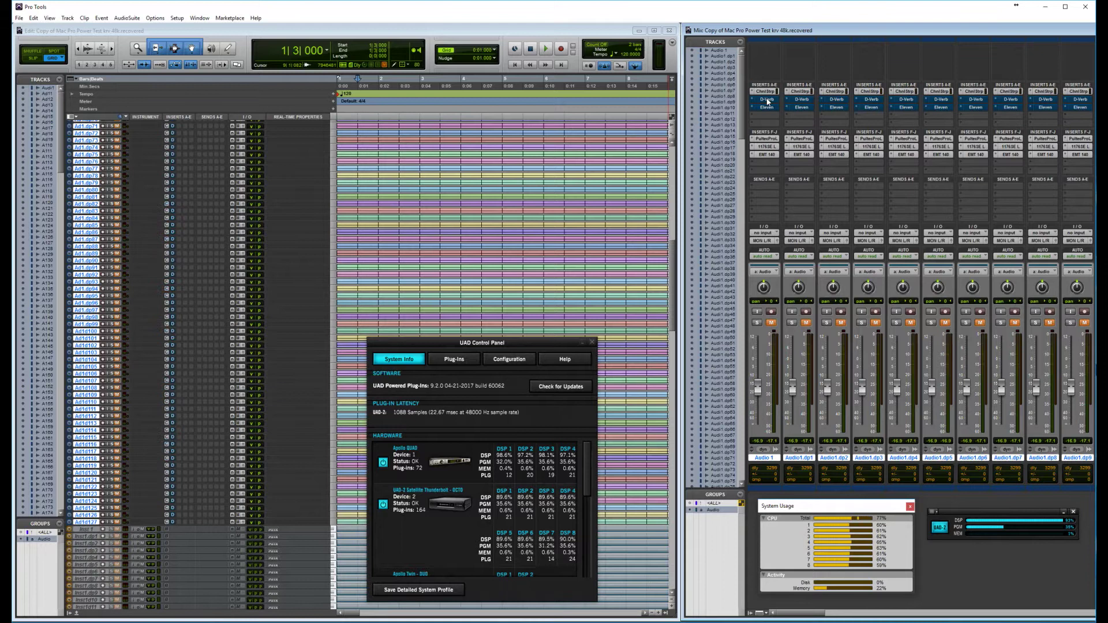
{"action": "right_click", "coordinate": [767, 100]}
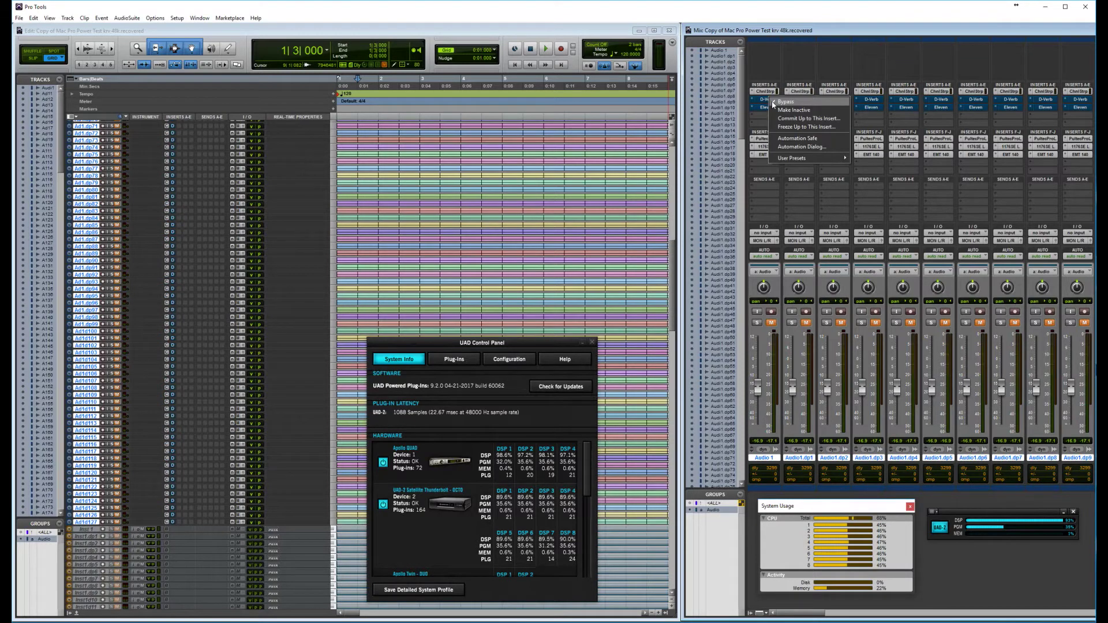
{"action": "left_click", "coordinate": [768, 107], "text": "alt"}
{"action": "right_click", "coordinate": [767, 108]}
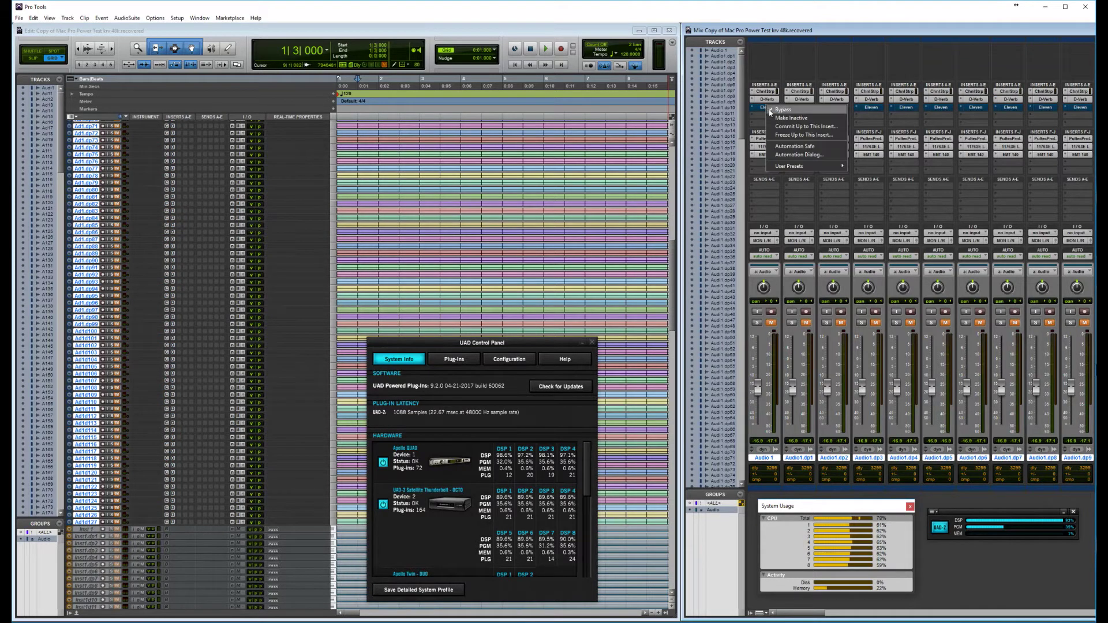
{"action": "left_click", "coordinate": [769, 115], "text": "alt"}
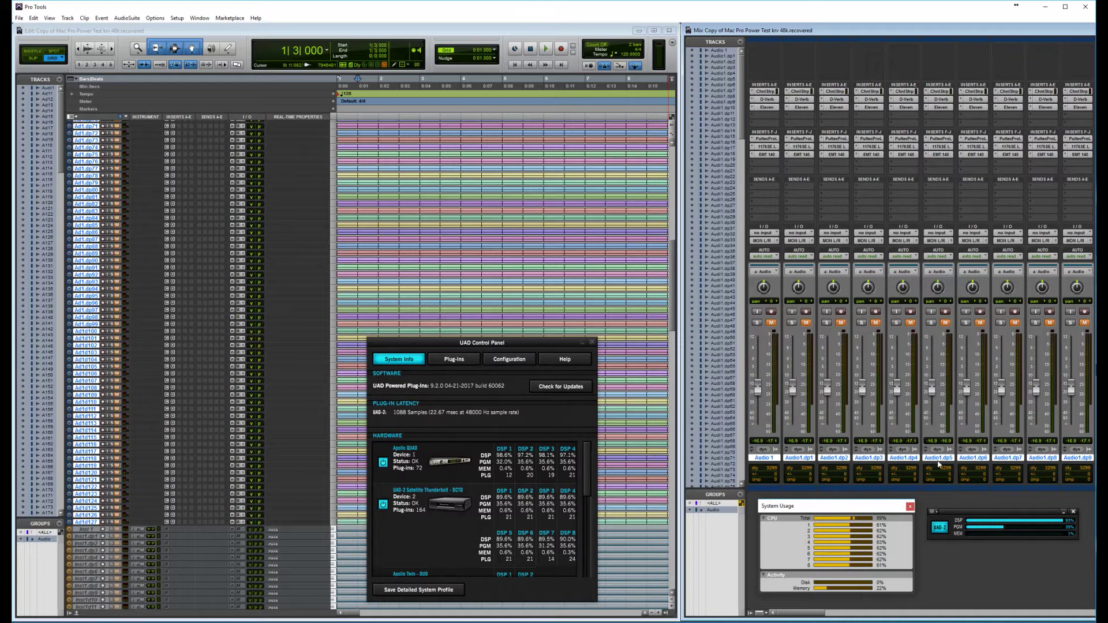
Play the session past bar 9 while watching the System Usage meters.
{"action": "key", "text": "space"}
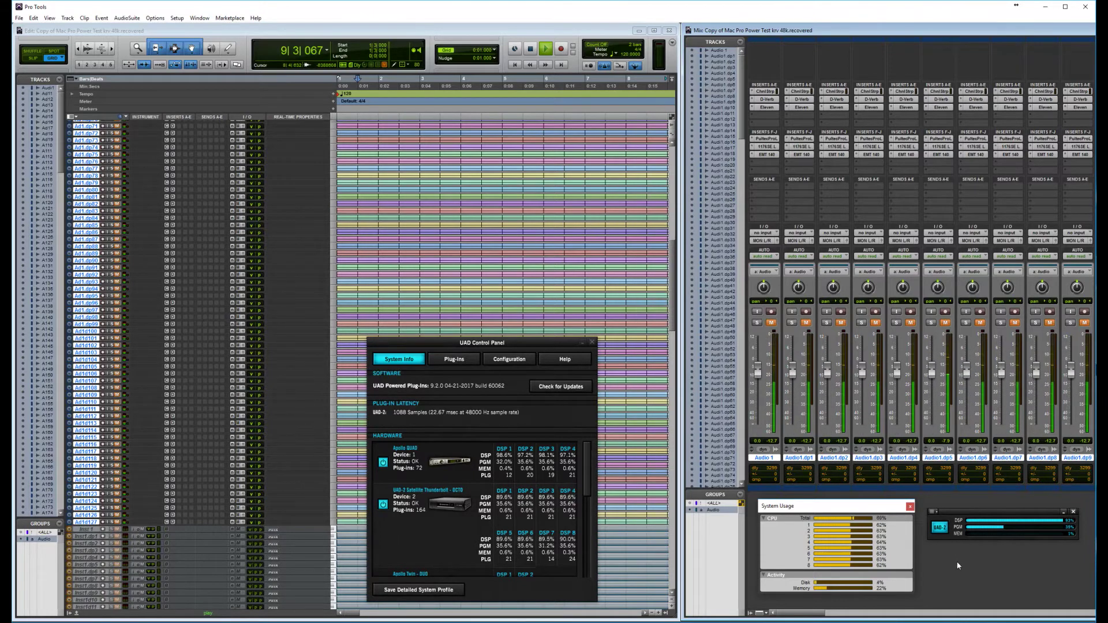
Stop playback, set the UAD Console buffer size to 512 samples, and close Console.
{"action": "key", "text": "space"}
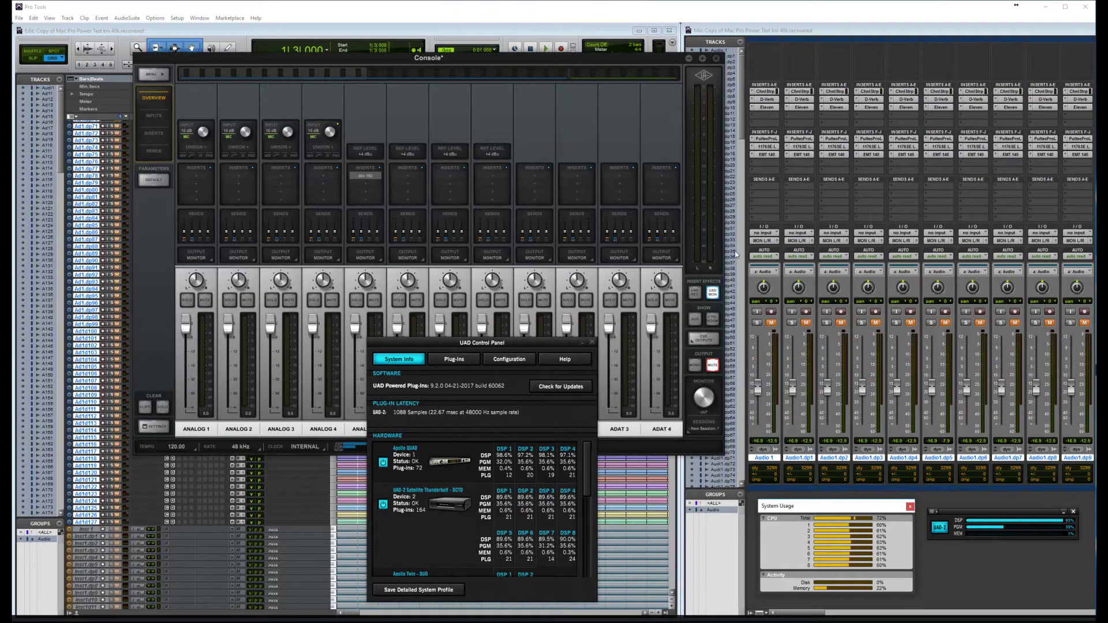
{"action": "left_click_drag", "start_coordinate": [587, 57], "coordinate": [631, 40]}
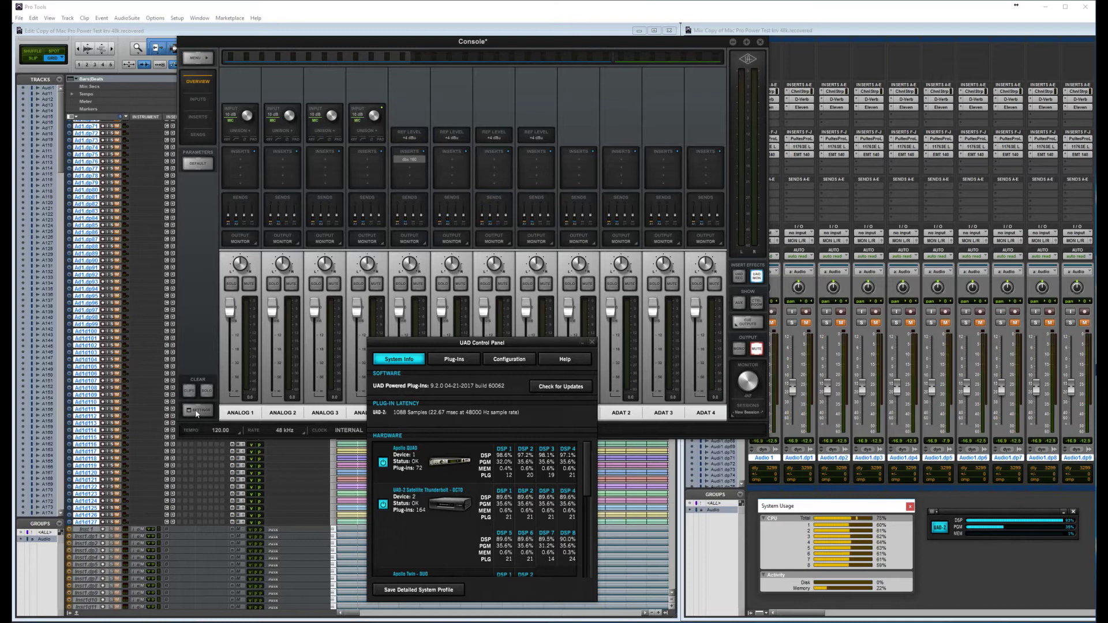
{"action": "left_click", "coordinate": [199, 411]}
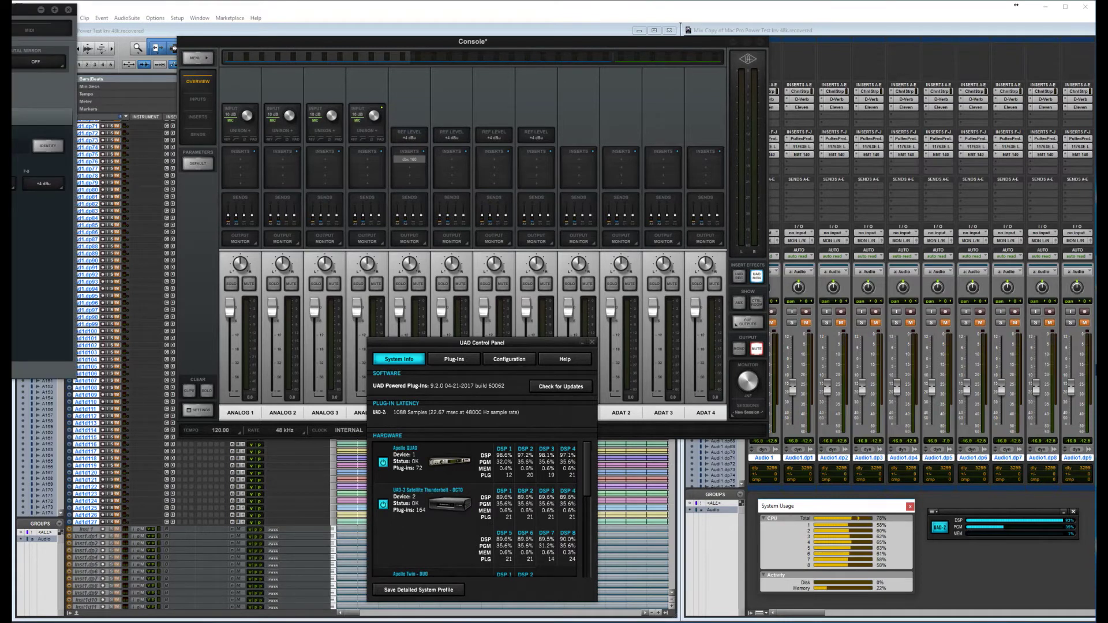
{"action": "left_click_drag", "start_coordinate": [23, 9], "coordinate": [505, 53]}
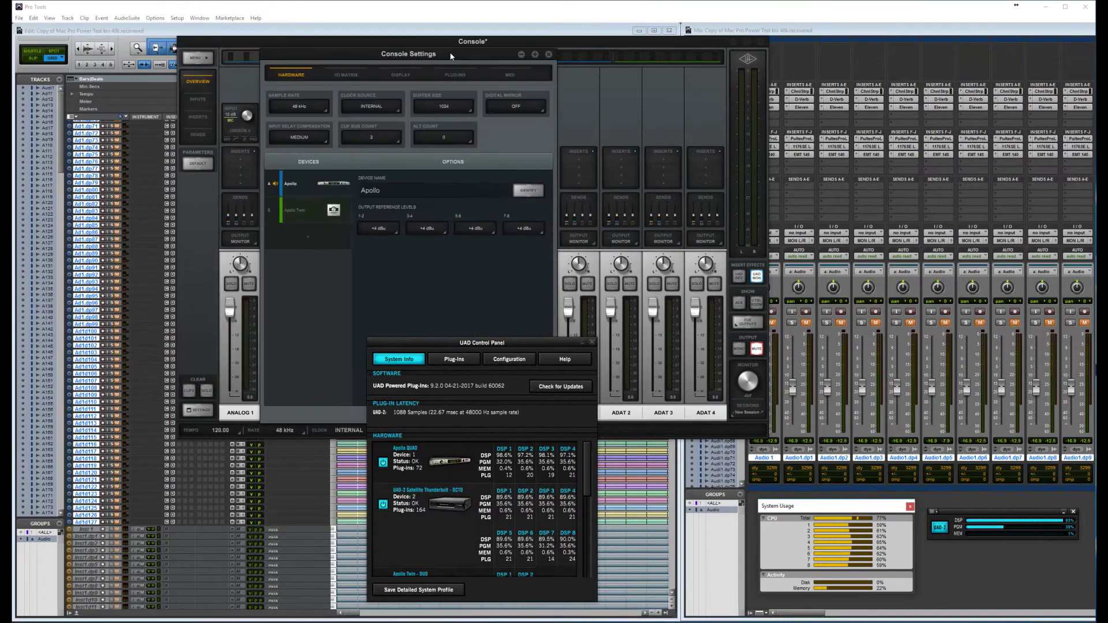
{"action": "left_click", "coordinate": [456, 107]}
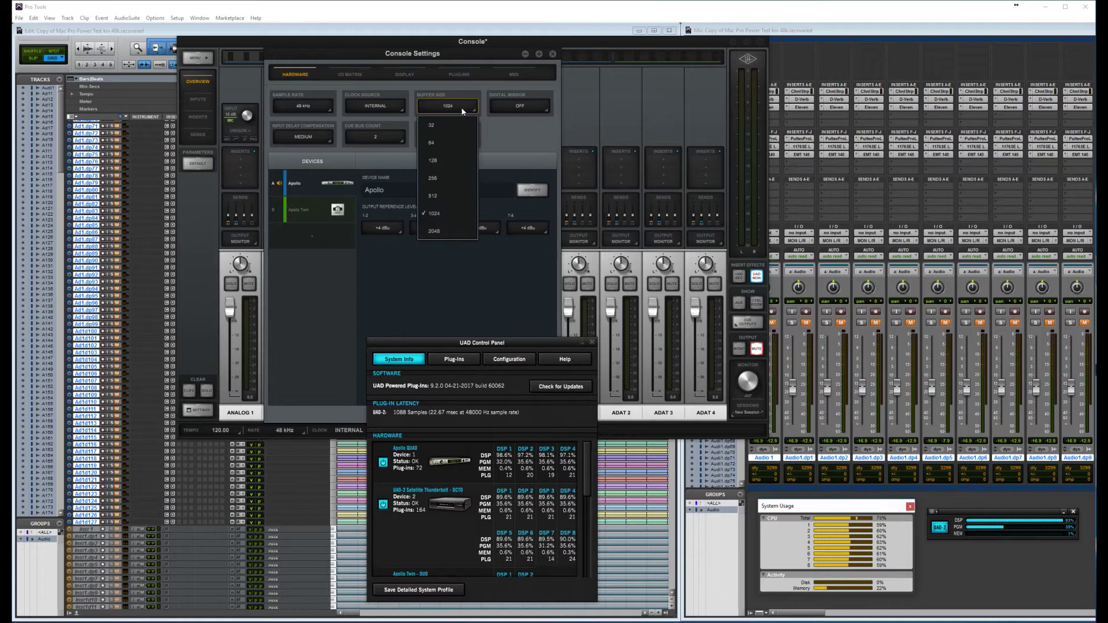
{"action": "left_click", "coordinate": [454, 195]}
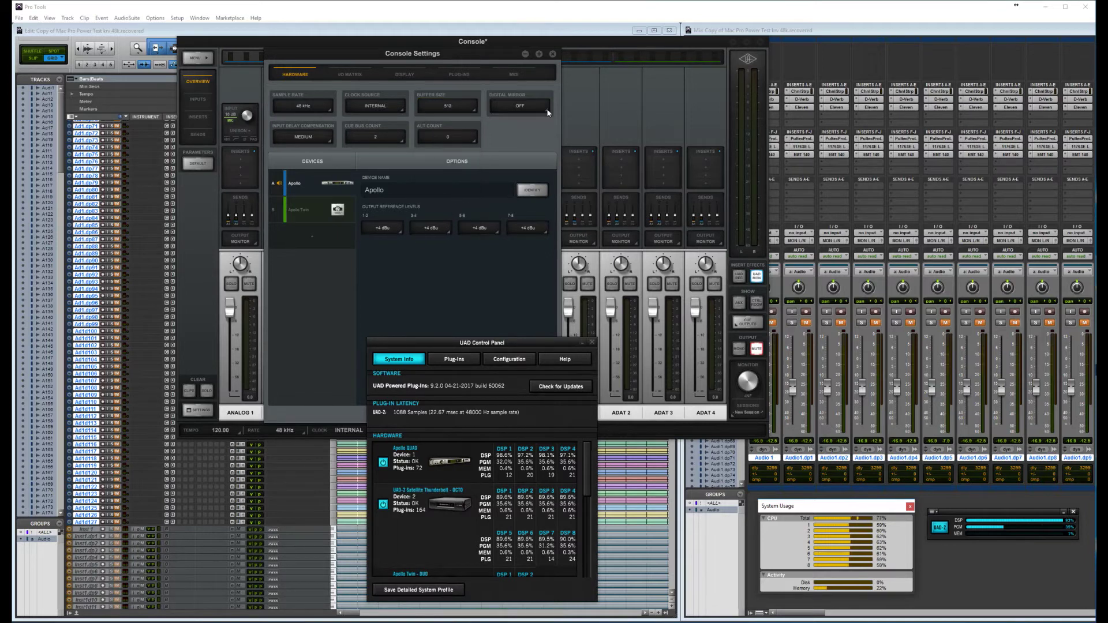
{"action": "left_click", "coordinate": [526, 53]}
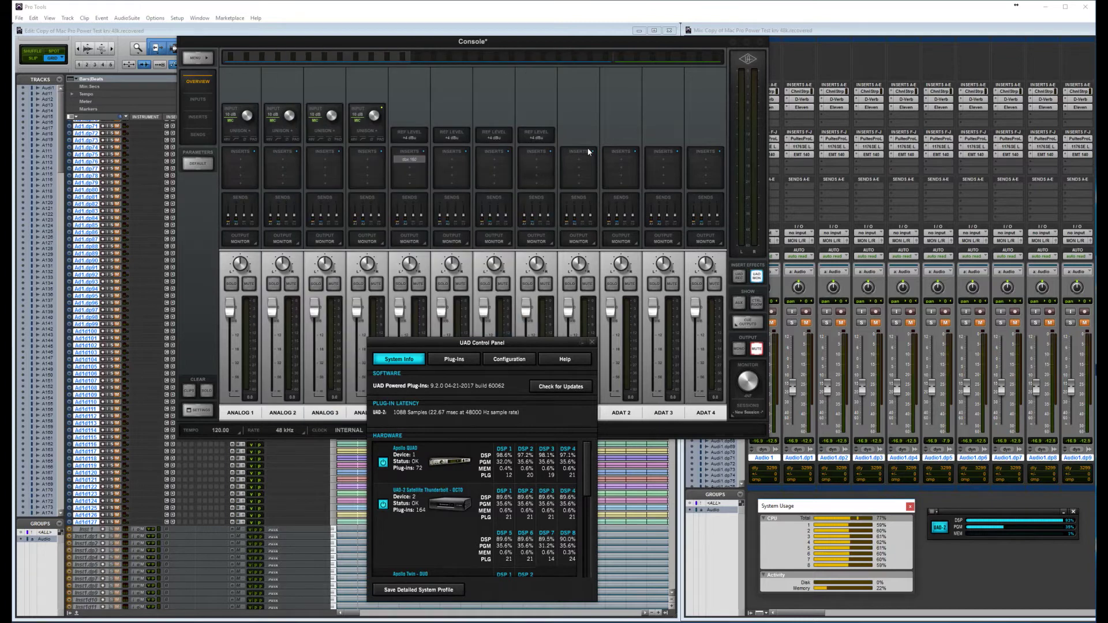
{"action": "left_click", "coordinate": [747, 42]}
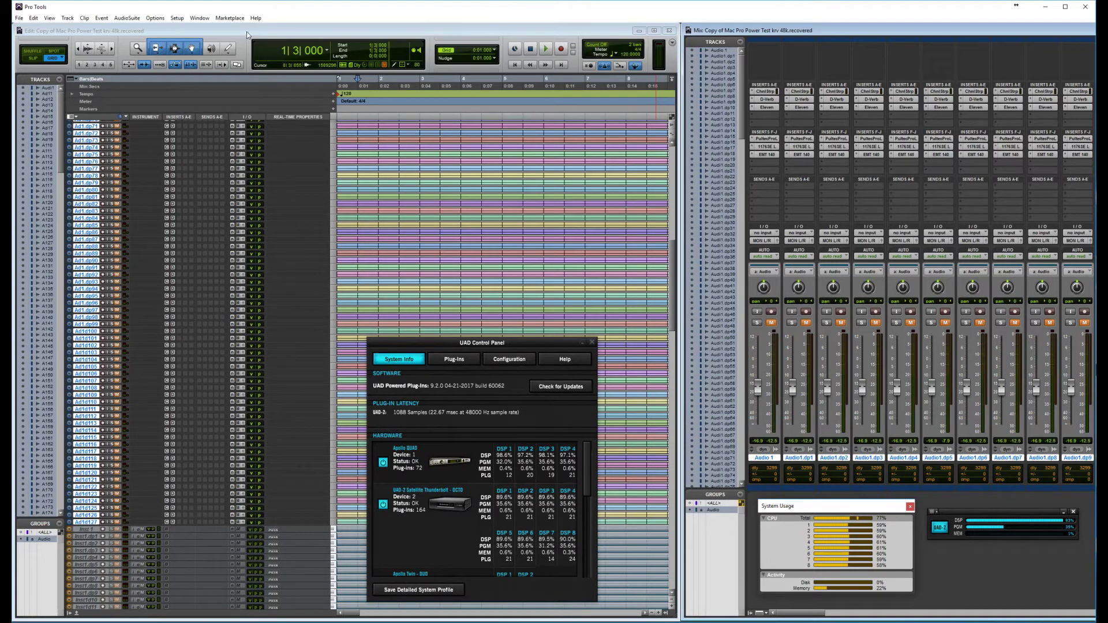
Confirm the Playback Engine H/W buffer reads 512 samples, then play about 14 bars and stop.
{"action": "left_click", "coordinate": [177, 18]}
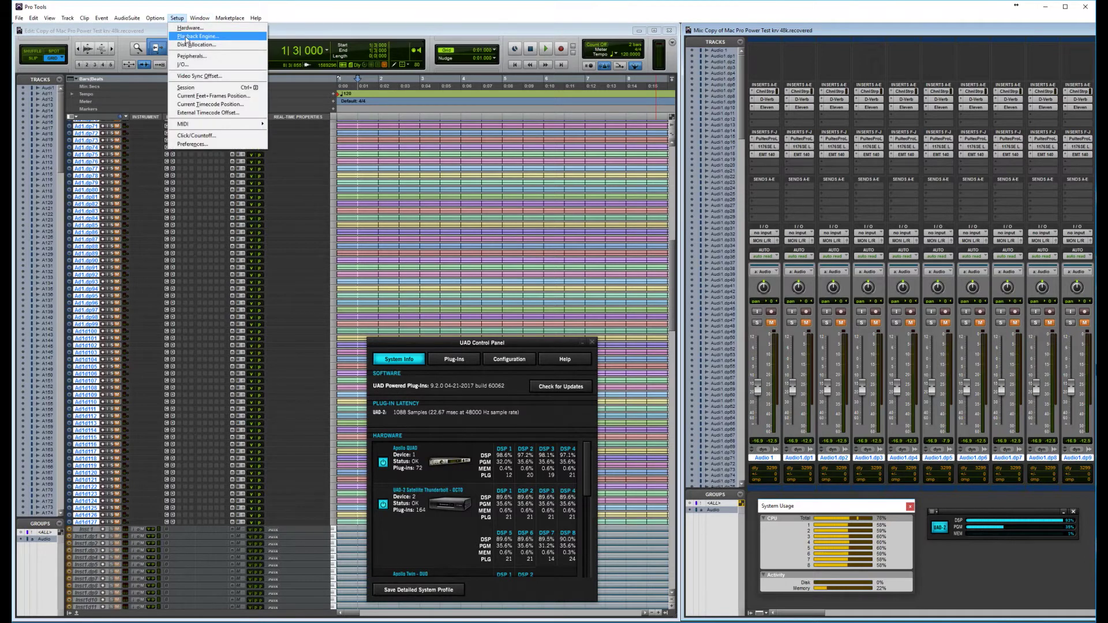
{"action": "left_click", "coordinate": [186, 38]}
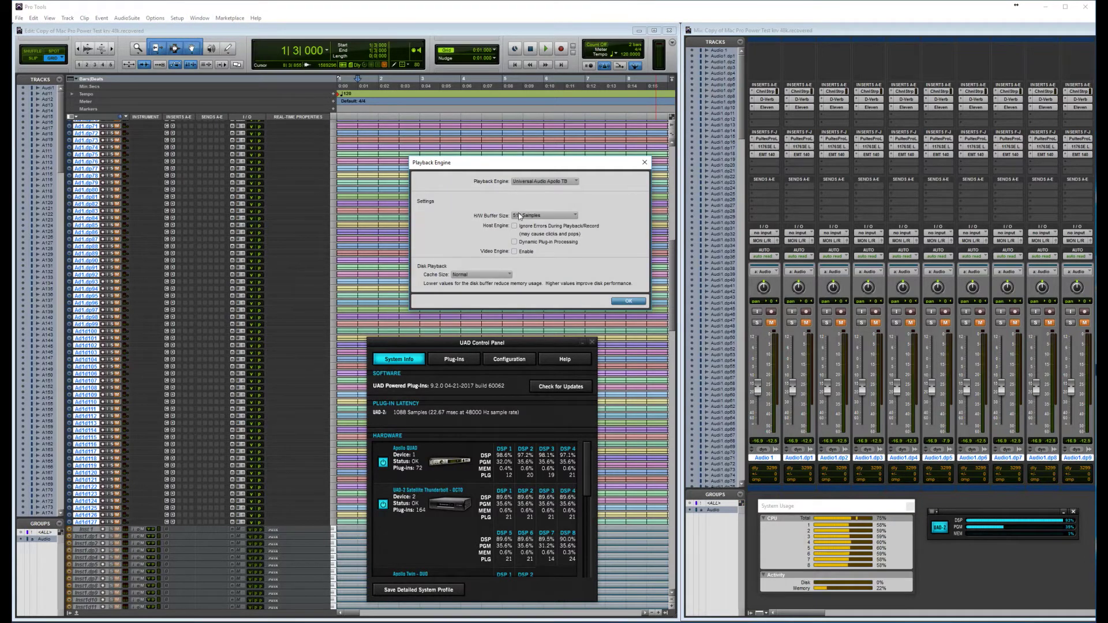
{"action": "left_click", "coordinate": [576, 215]}
{"action": "left_click", "coordinate": [629, 301]}
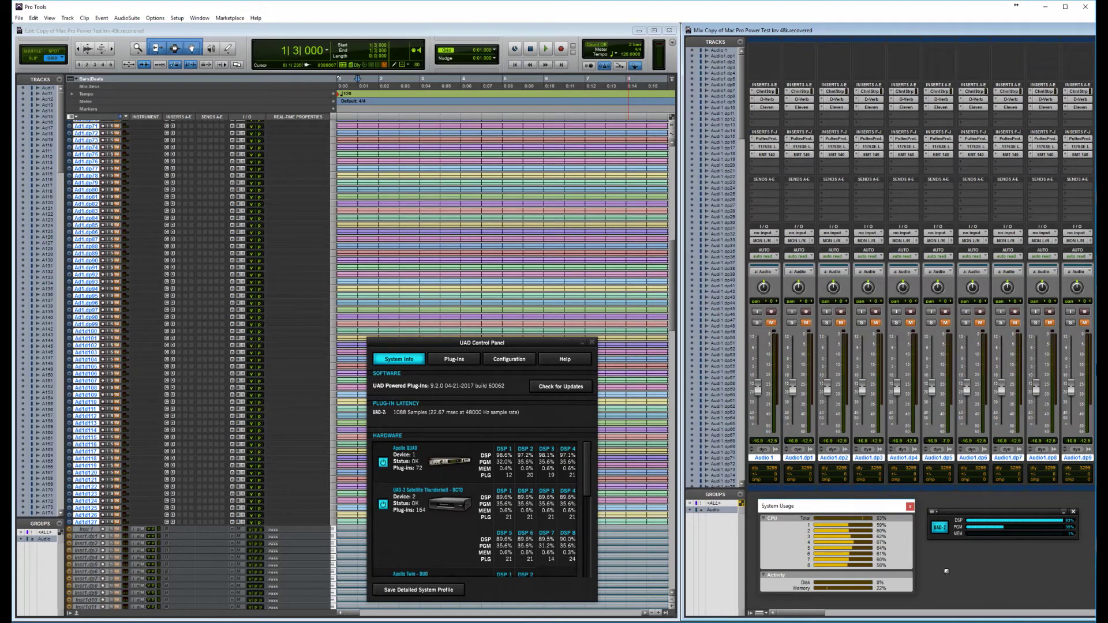
{"action": "key", "text": "space"}
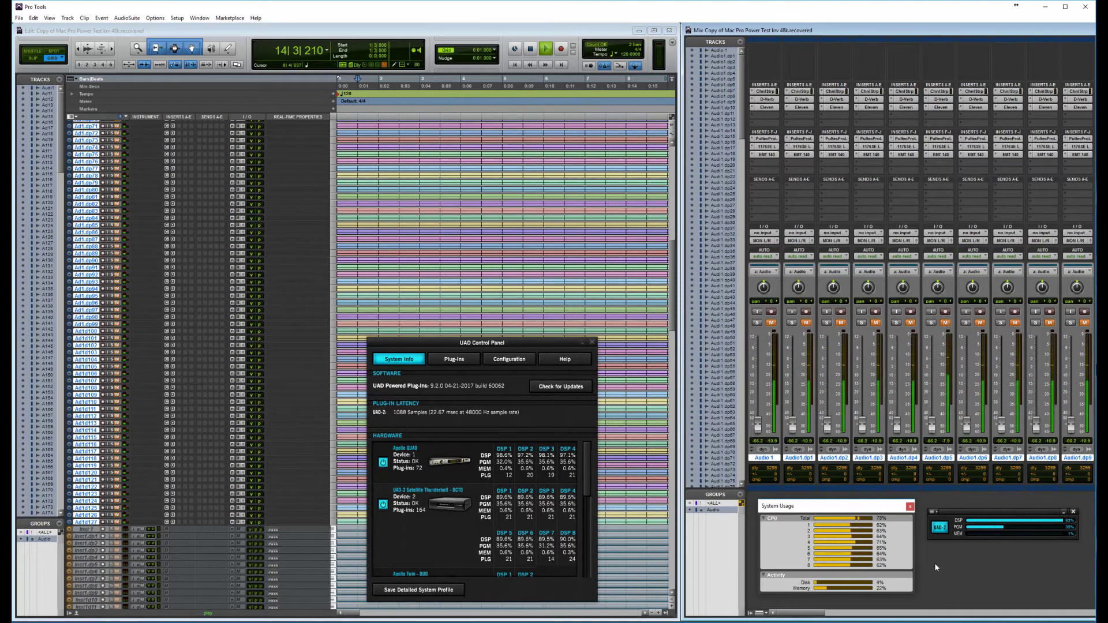
{"action": "key", "text": "space"}
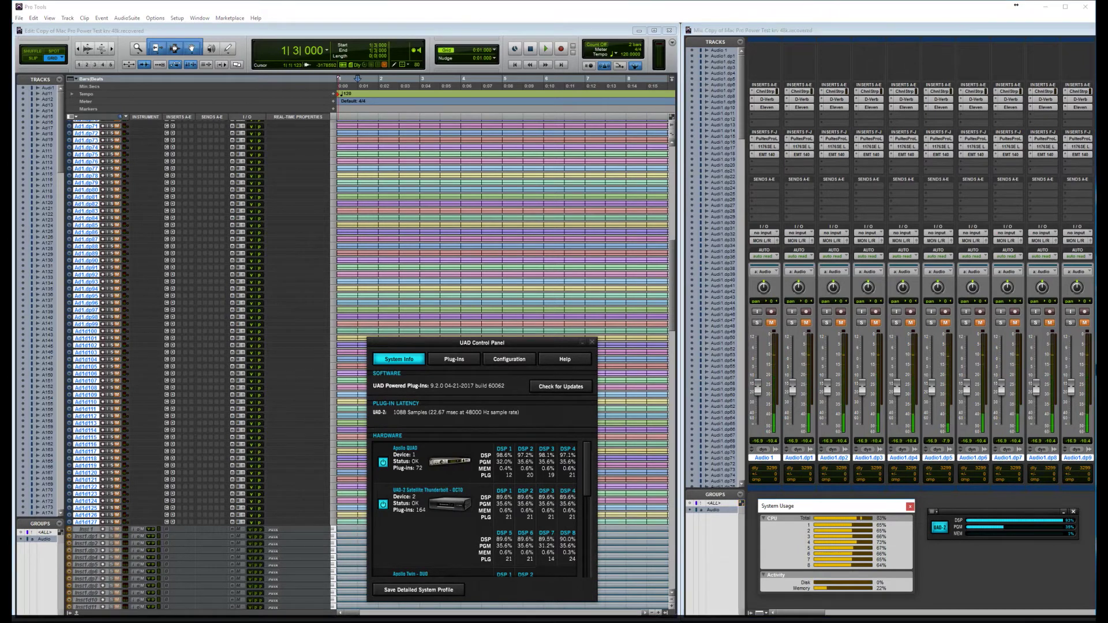
Lower the UAD Console buffer size from 128 to 32 samples, then close Settings and Console.
{"action": "mouse_move", "coordinate": [20, 619]}
{"action": "left_click", "coordinate": [20, 589]}
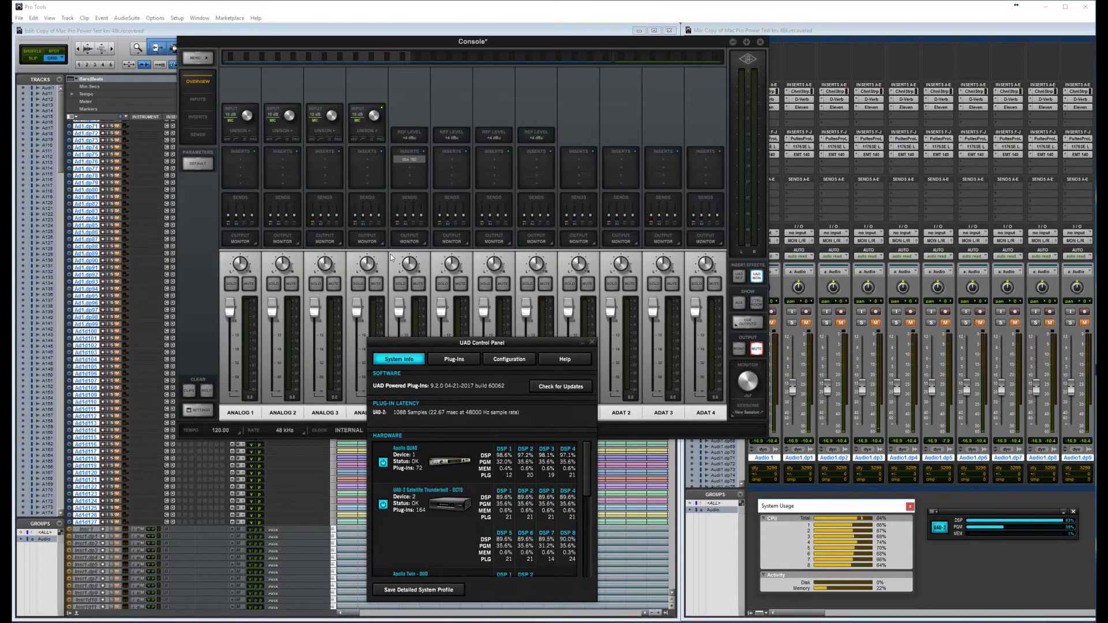
{"action": "left_click", "coordinate": [201, 411]}
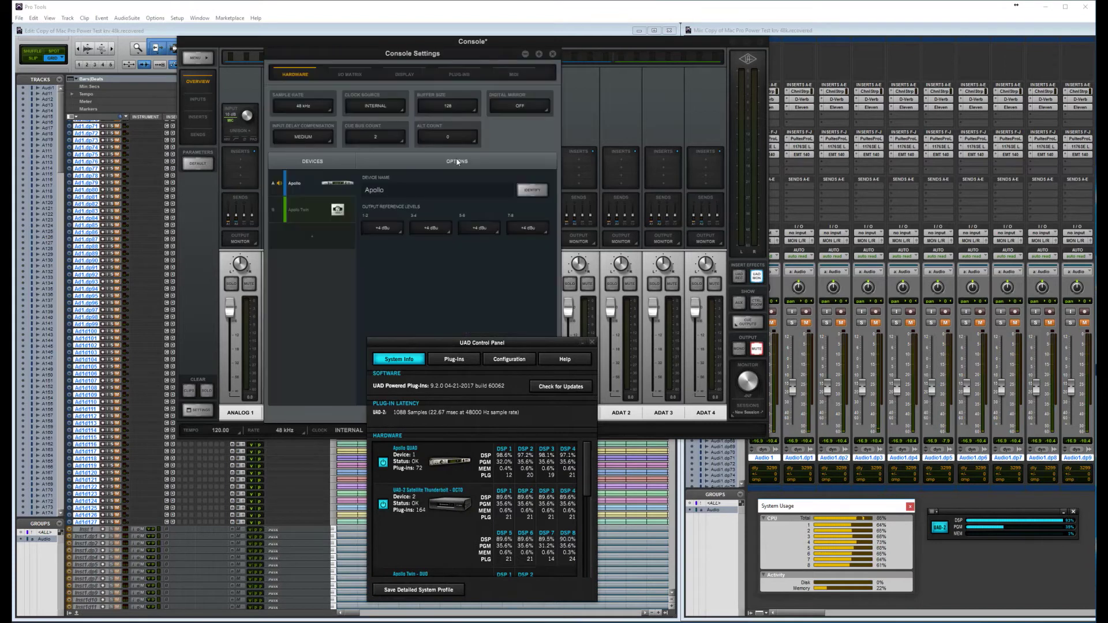
{"action": "left_click", "coordinate": [450, 108]}
{"action": "left_click", "coordinate": [452, 123]}
{"action": "left_click", "coordinate": [525, 54]}
{"action": "left_click", "coordinate": [734, 41]}
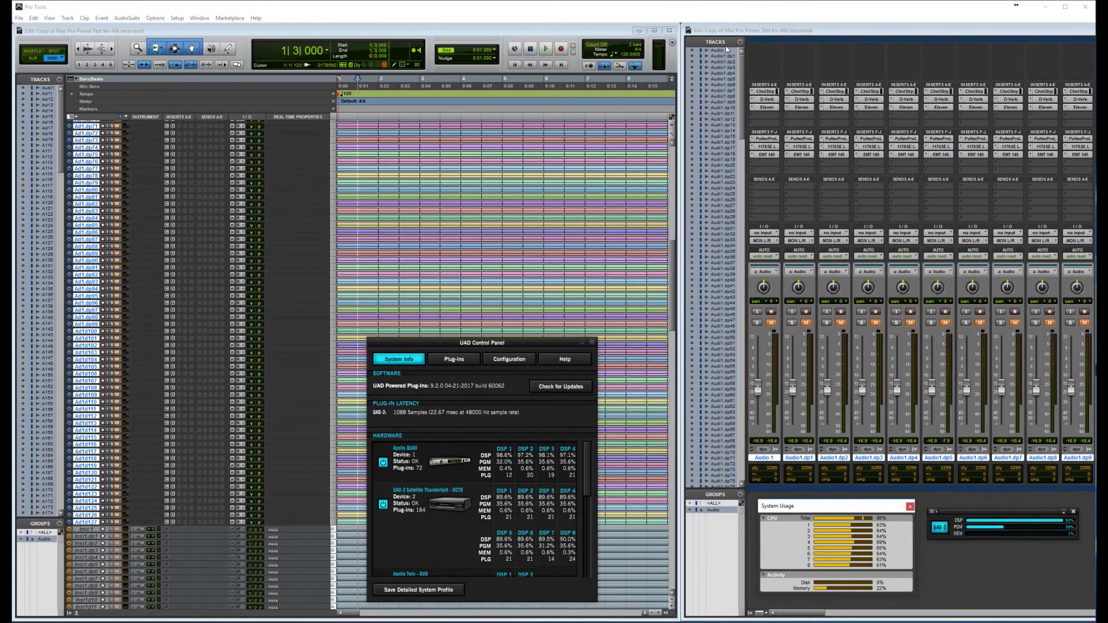
Confirm the 32-sample hardware buffer in Playback Engine and play the session back, scrolling the Mix window.
{"action": "left_click", "coordinate": [176, 19]}
{"action": "left_click", "coordinate": [185, 30]}
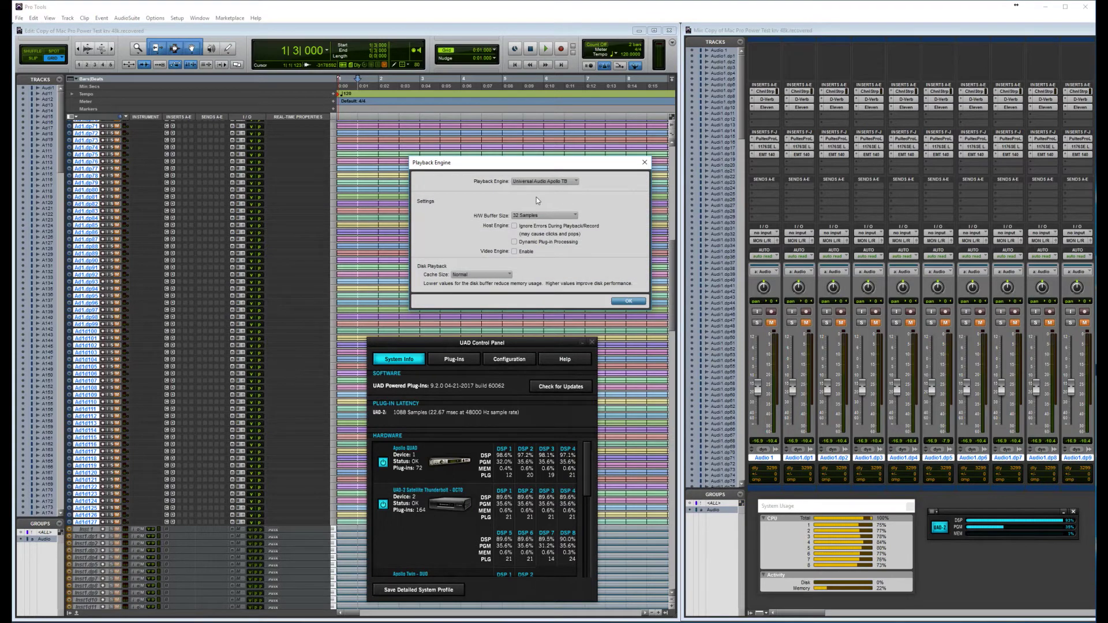
{"action": "left_click", "coordinate": [634, 300]}
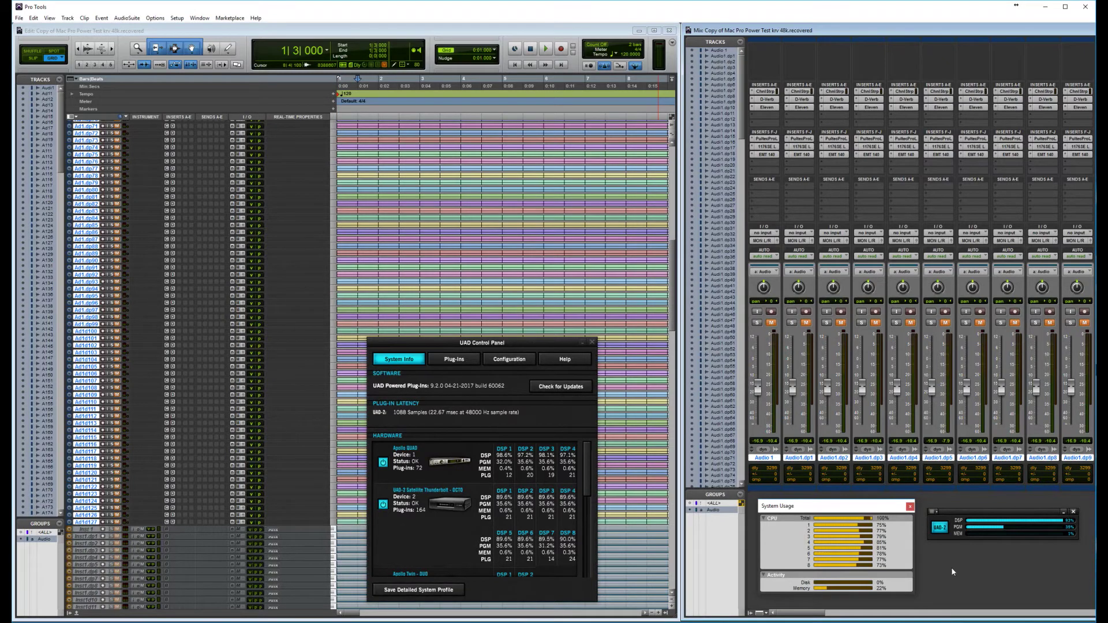
{"action": "key", "text": "space"}
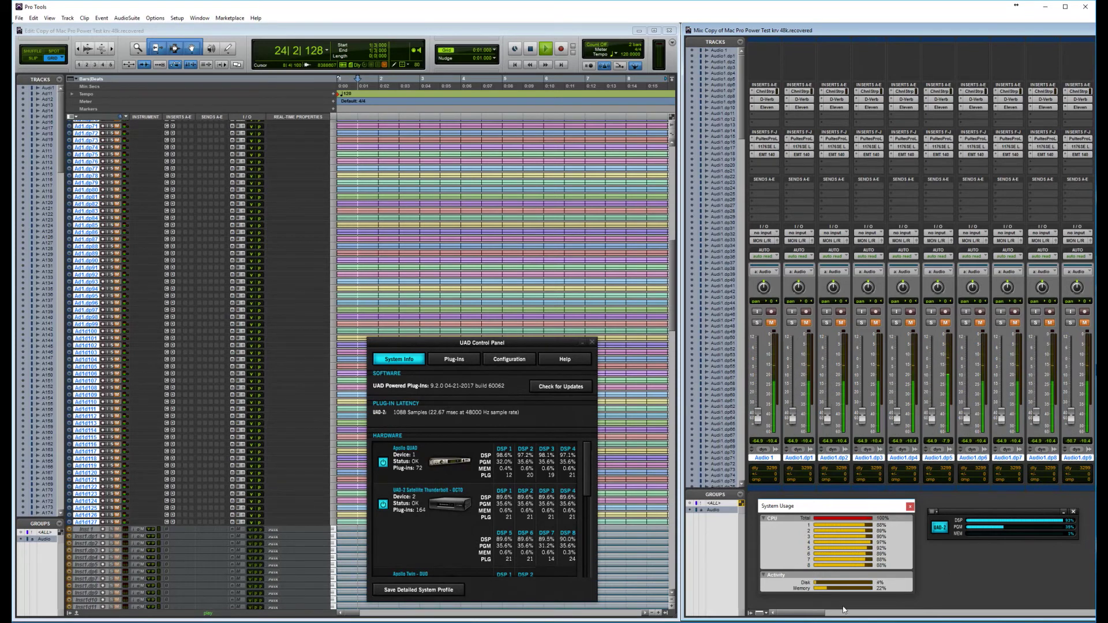
{"action": "mouse_move", "coordinate": [823, 616]}
{"action": "left_mouse_down"}
{"action": "mouse_move", "coordinate": [869, 616]}
{"action": "mouse_move", "coordinate": [801, 617]}
{"action": "left_mouse_up"}
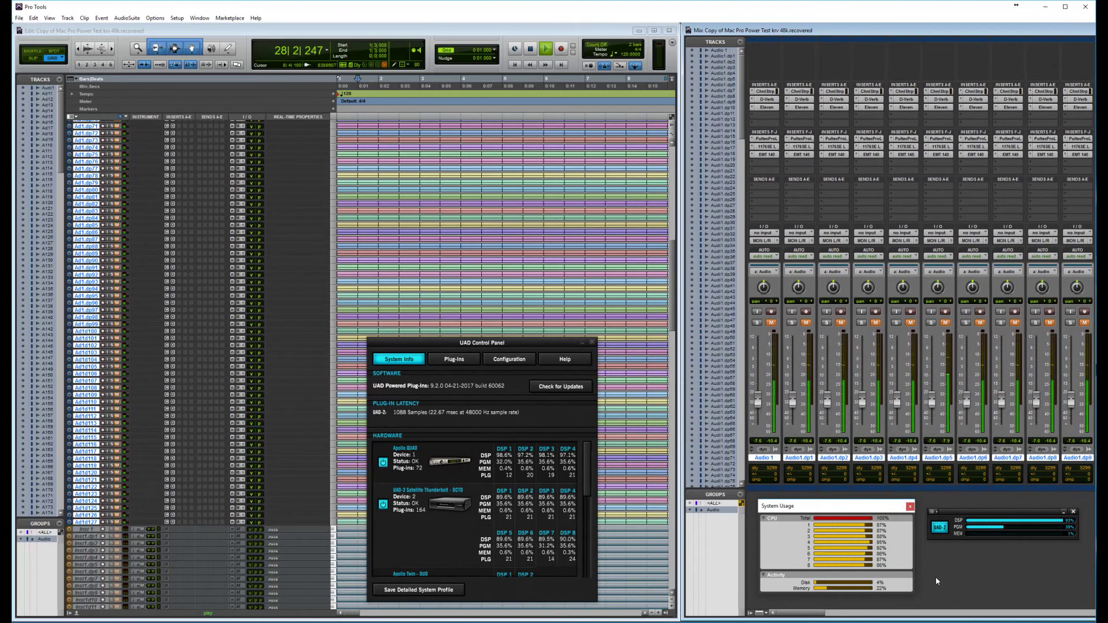